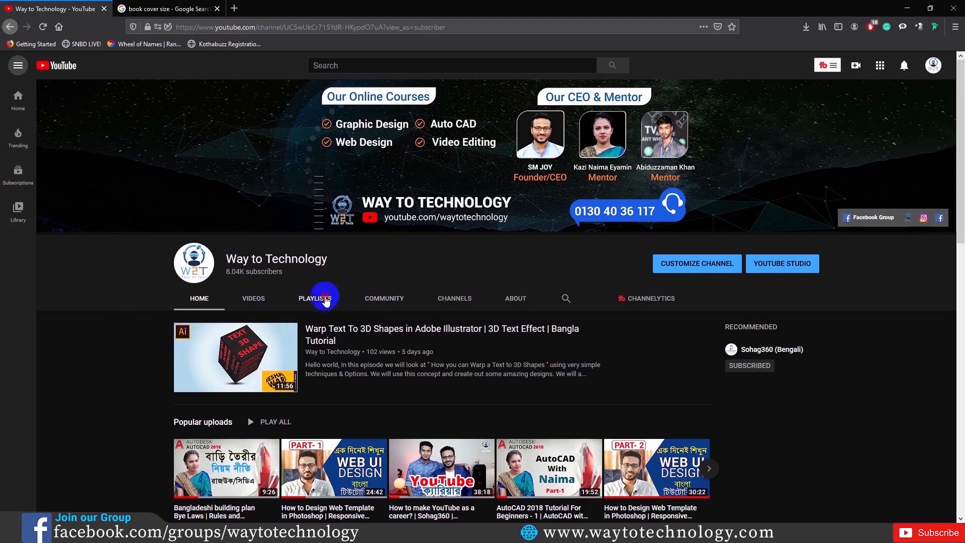
Open the channel's Photoshop Basic Tools playlist and look through its list of videos.
click(322, 302)
scroll(113, 354, down, 2)
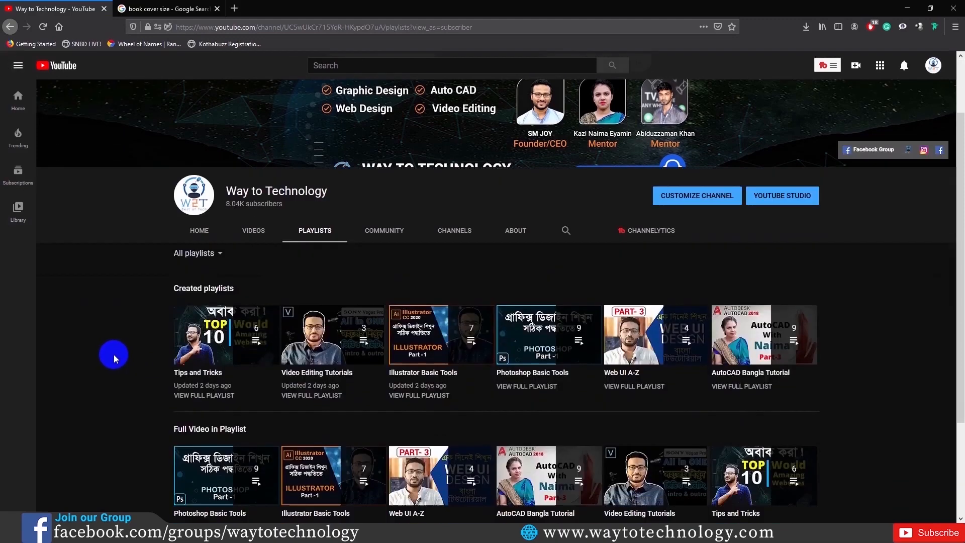
scroll(119, 349, down, 1)
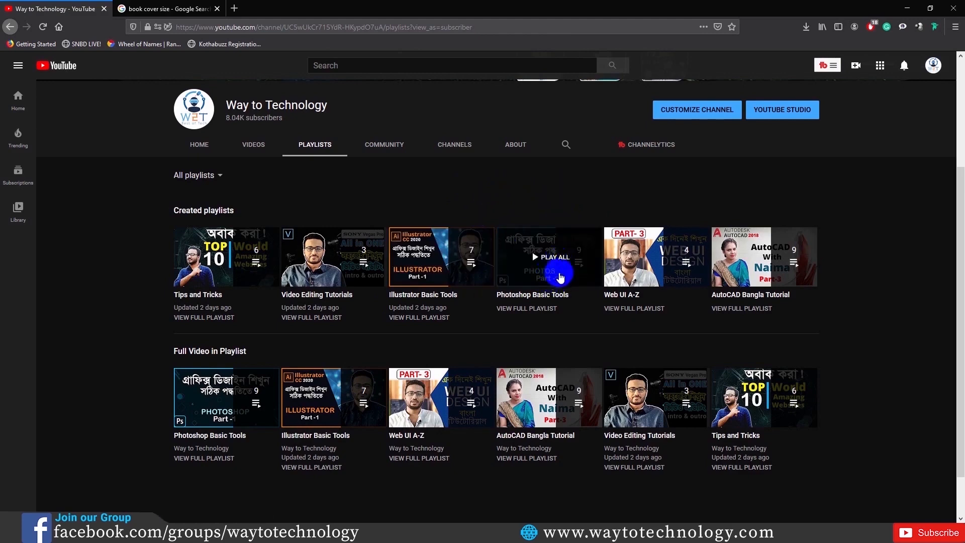
click(542, 269)
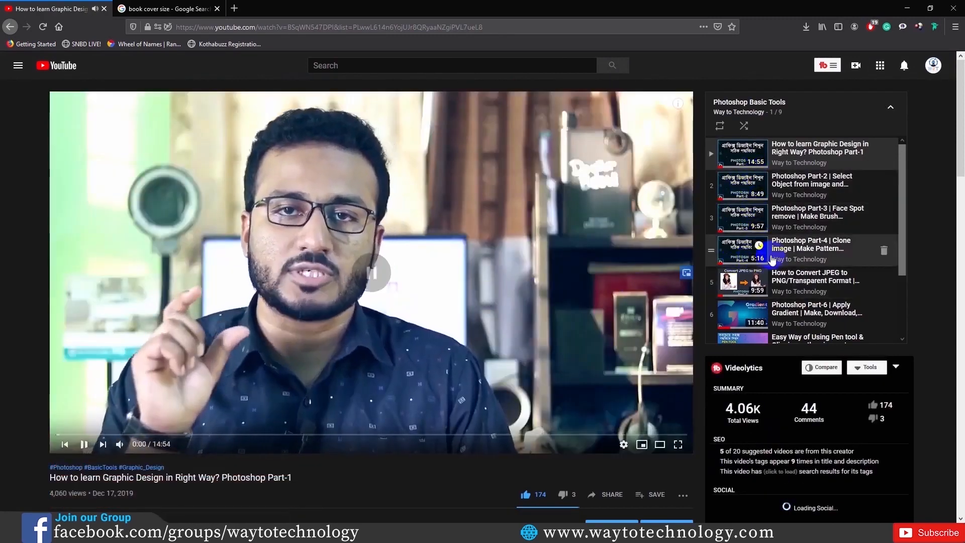
scroll(734, 312, down, 2)
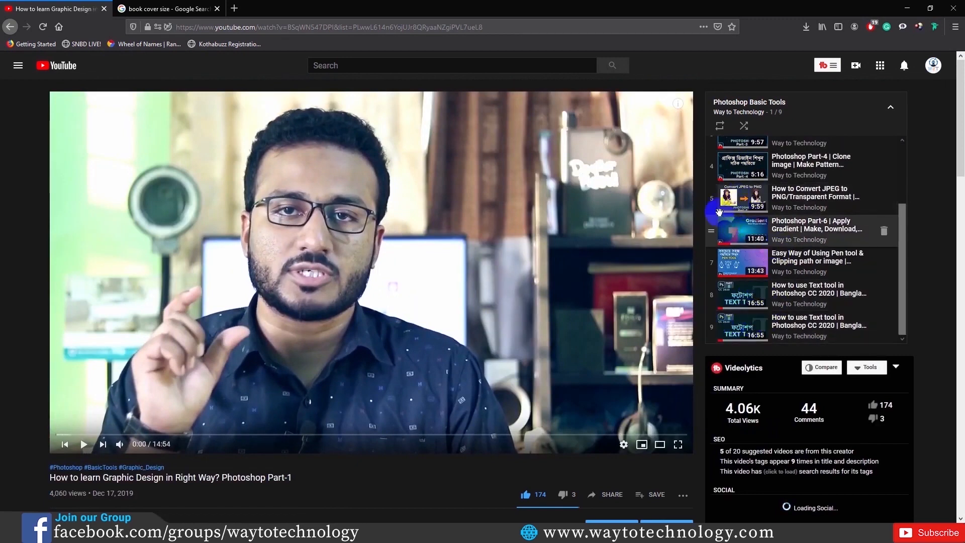
click(545, 234)
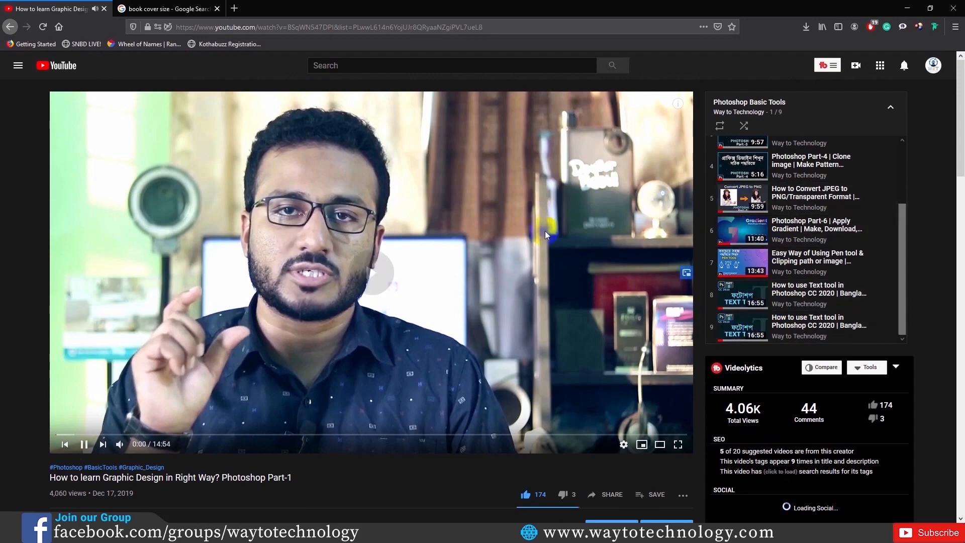
click(550, 248)
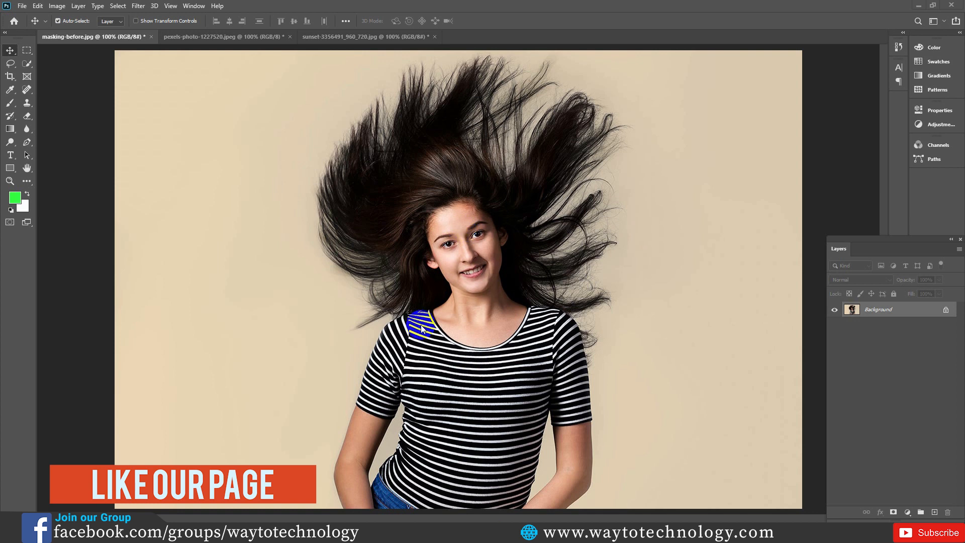
click(11, 64)
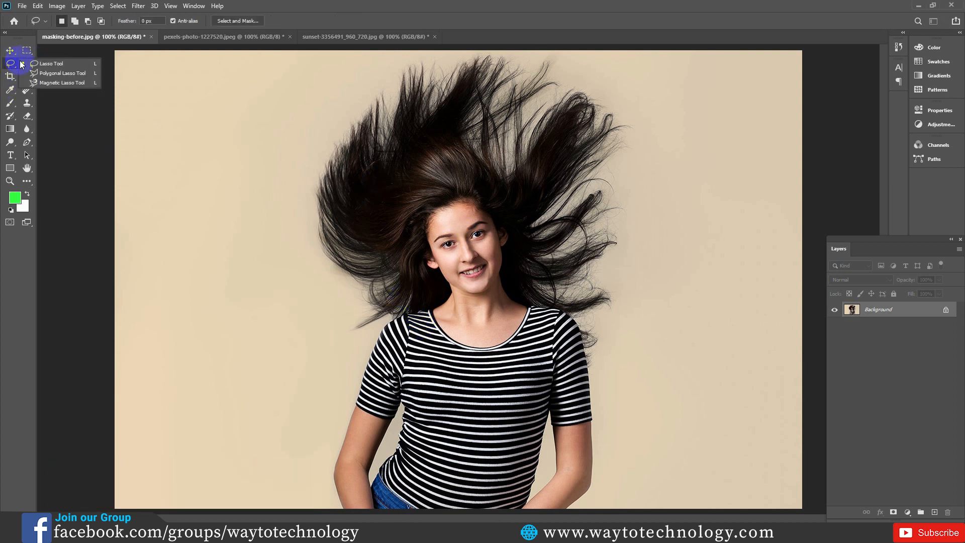
click(28, 65)
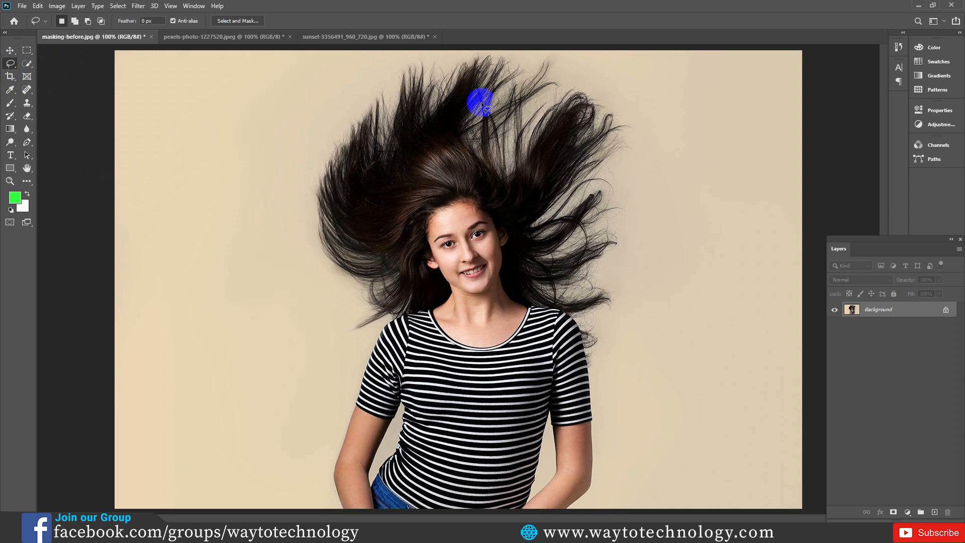
key(s)
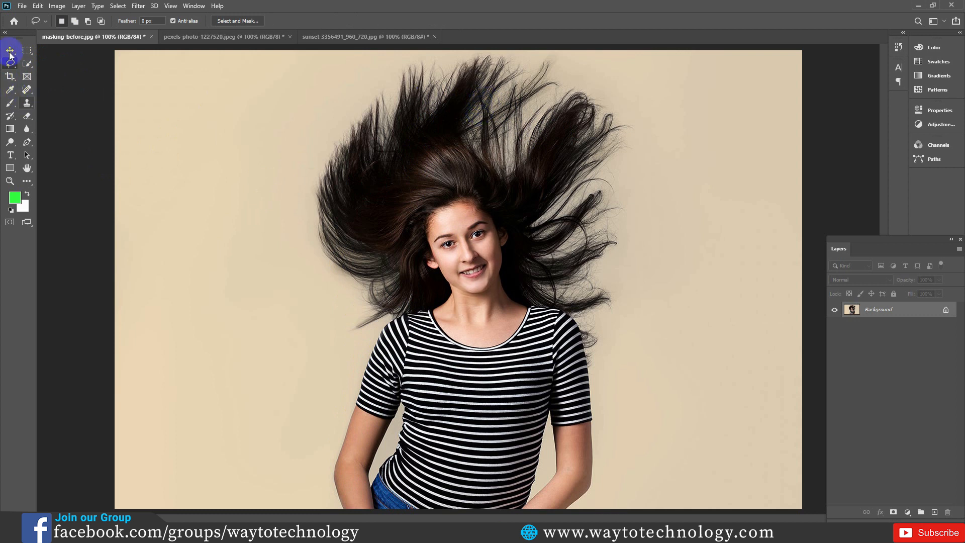
click(10, 62)
Try selecting the woman with a rectangle drawn around her using the Object Selection Tool, and clear the selection.
click(28, 65)
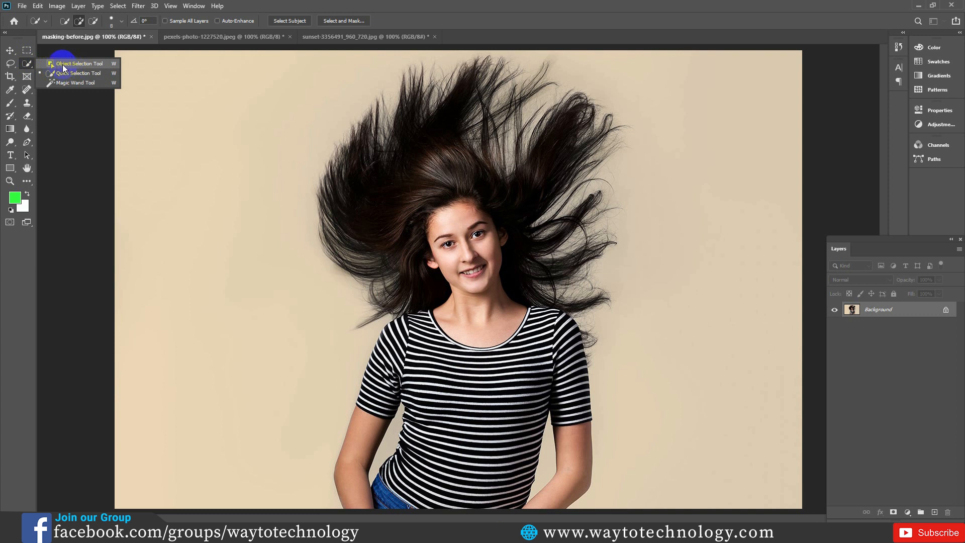
click(63, 68)
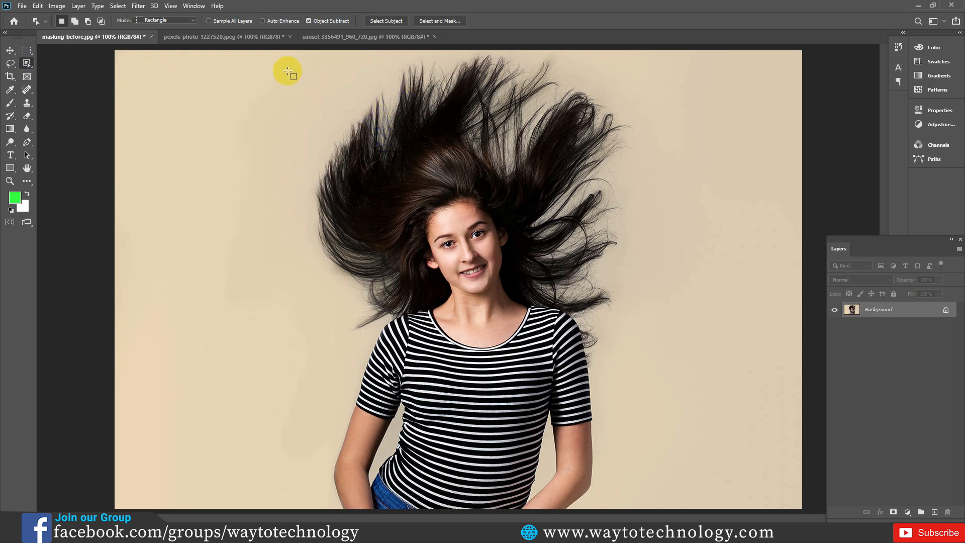
drag(284, 54, 563, 386)
drag(610, 509, 616, 508)
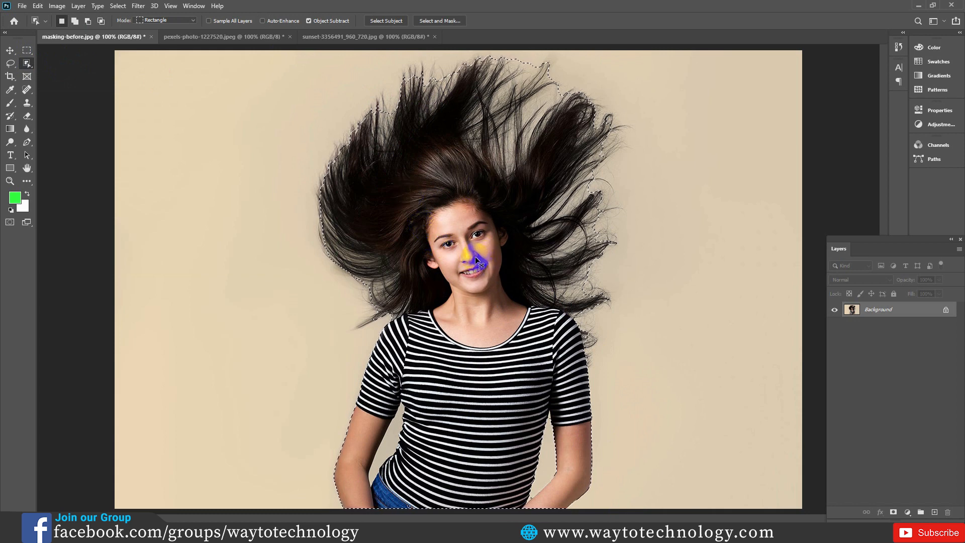
click(318, 126)
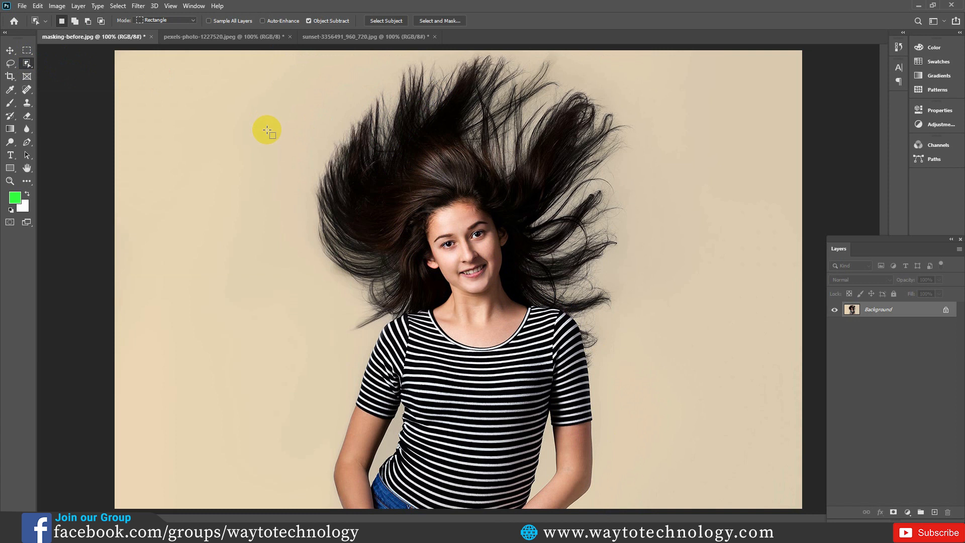
Try brushing a selection over the woman's hair, face and neck with the Quick Selection Tool, and deselect it.
right_click(26, 64)
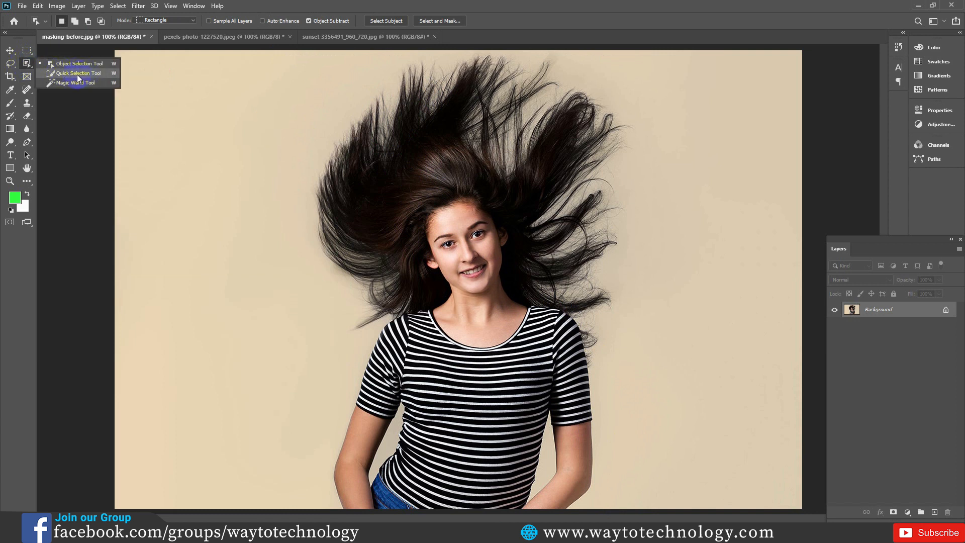
click(77, 73)
drag(416, 172, 485, 334)
drag(460, 224, 481, 234)
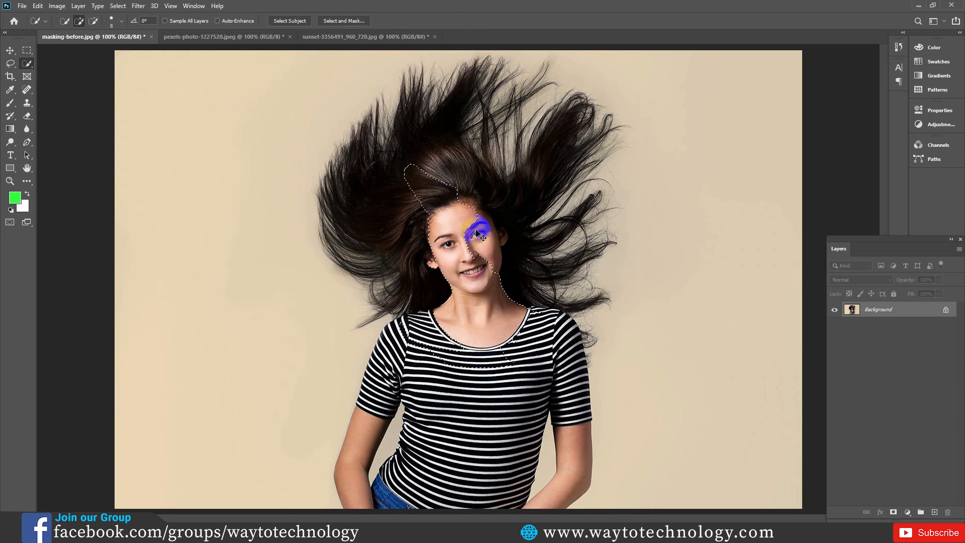
key(ctrl+d)
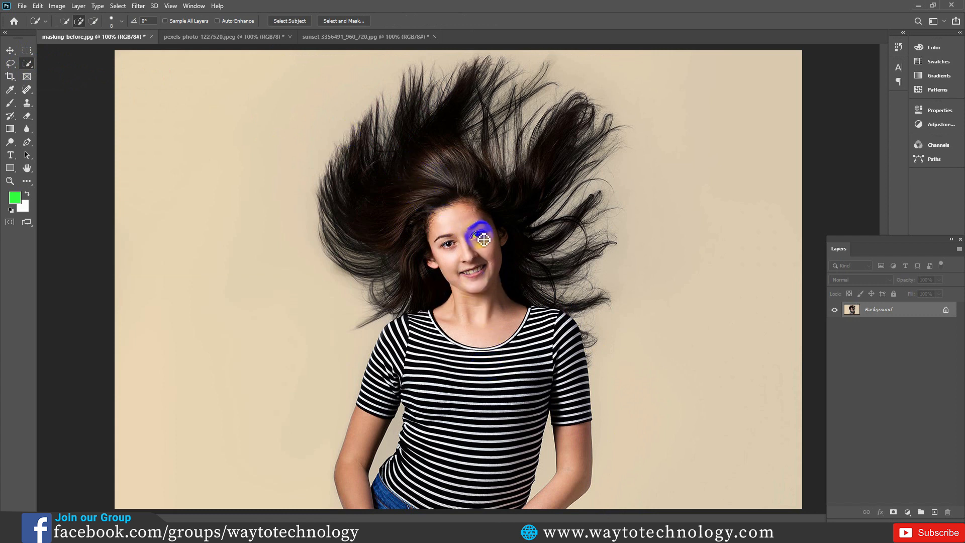
Try Select Subject on the woman in masking-before.jpg with the Quick Selection Tool active, and clear the selection.
right_click(28, 63)
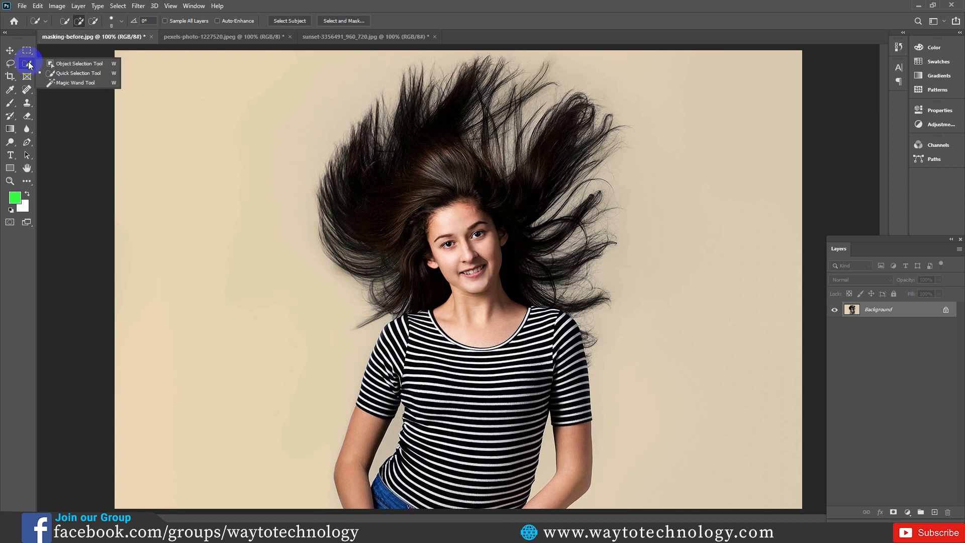
click(62, 72)
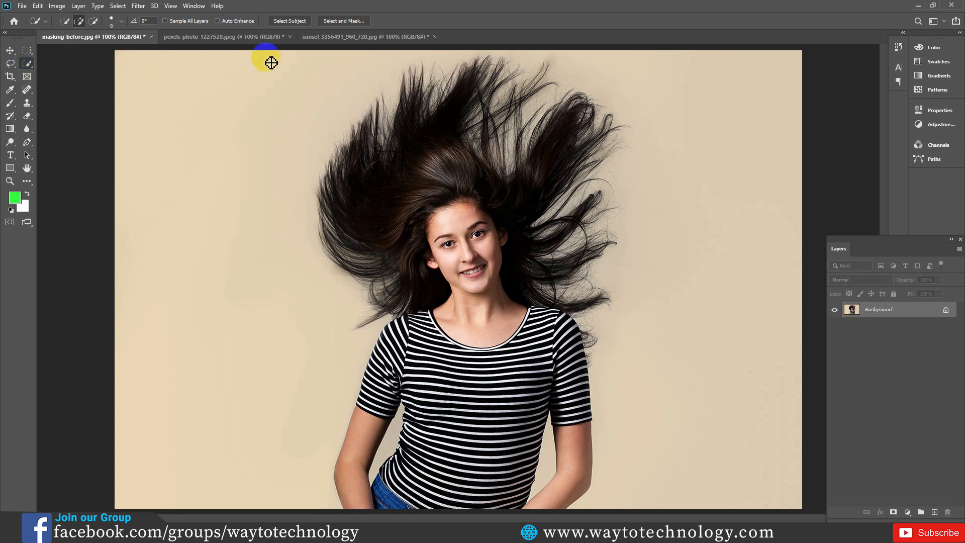
click(281, 22)
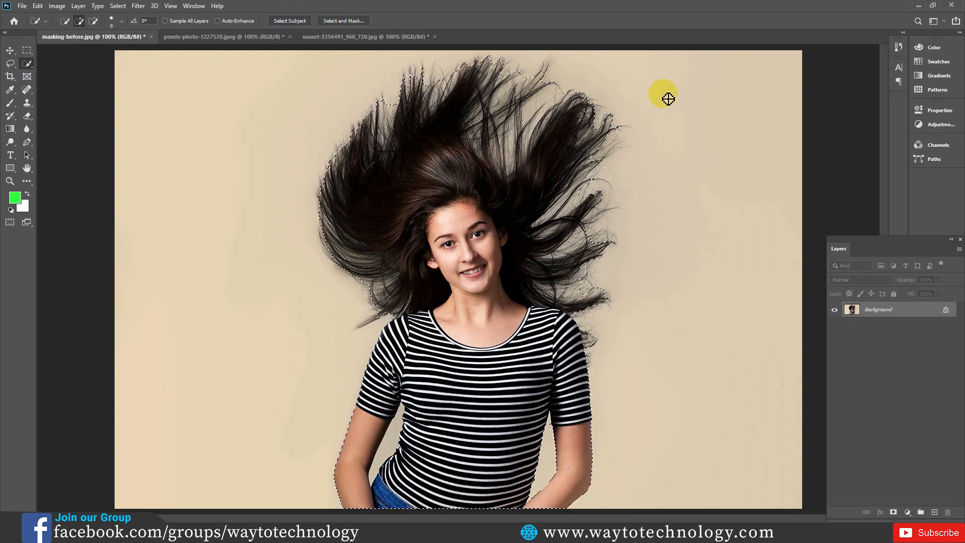
key(ctrl+d)
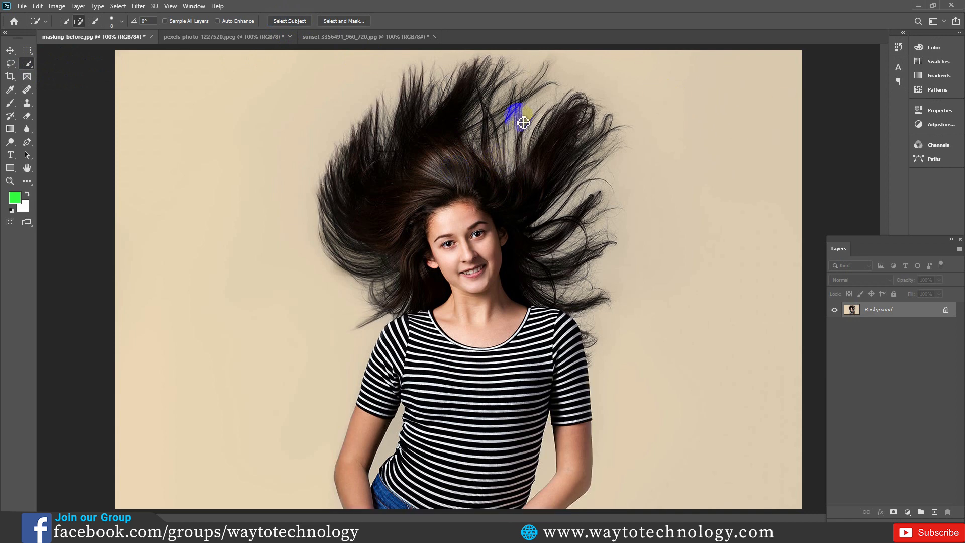
Activate the Move tool and compare the pier and sunset background photos, returning to the woman's photo.
click(9, 50)
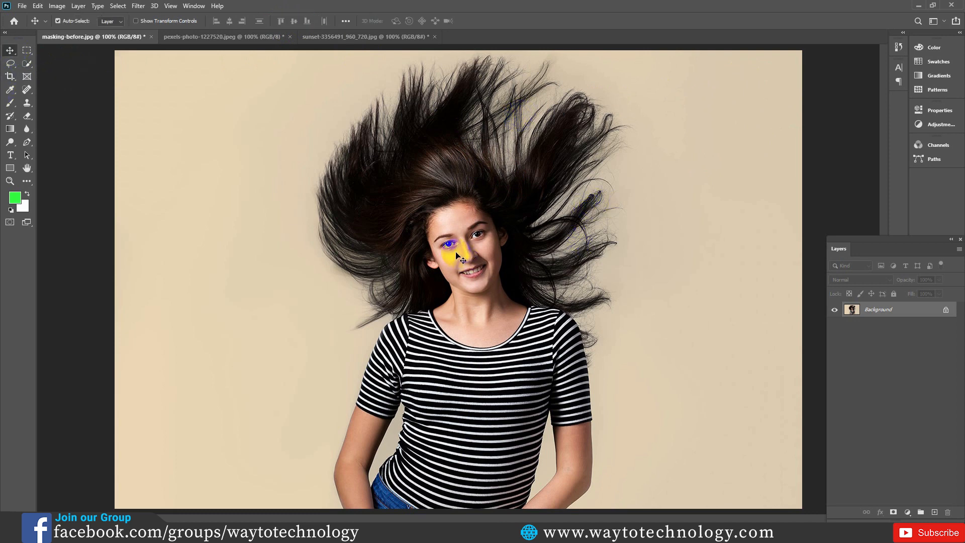
click(236, 38)
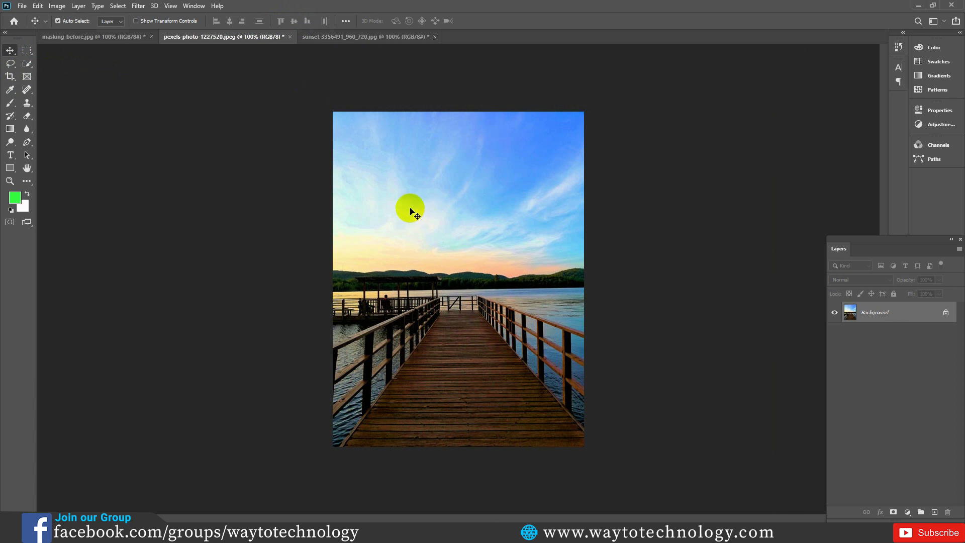
click(339, 36)
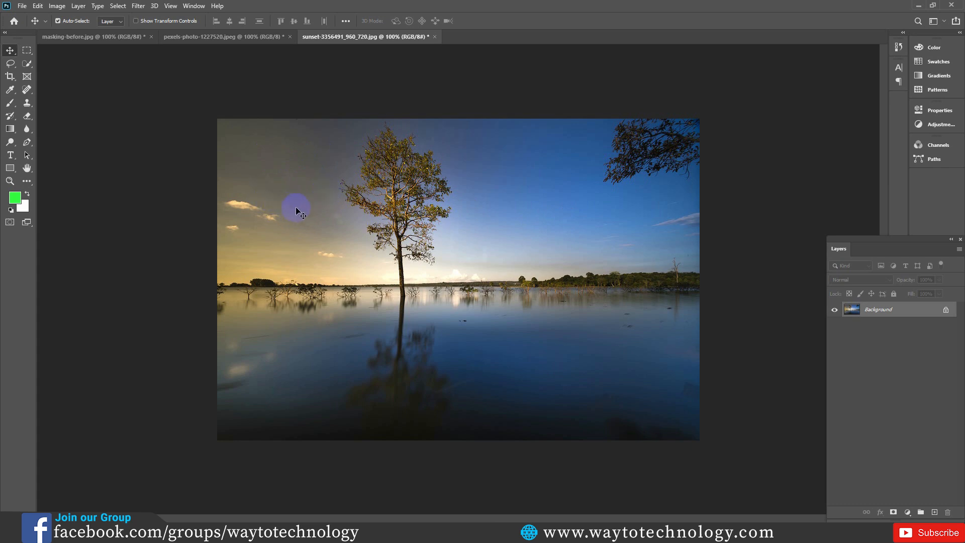
click(210, 38)
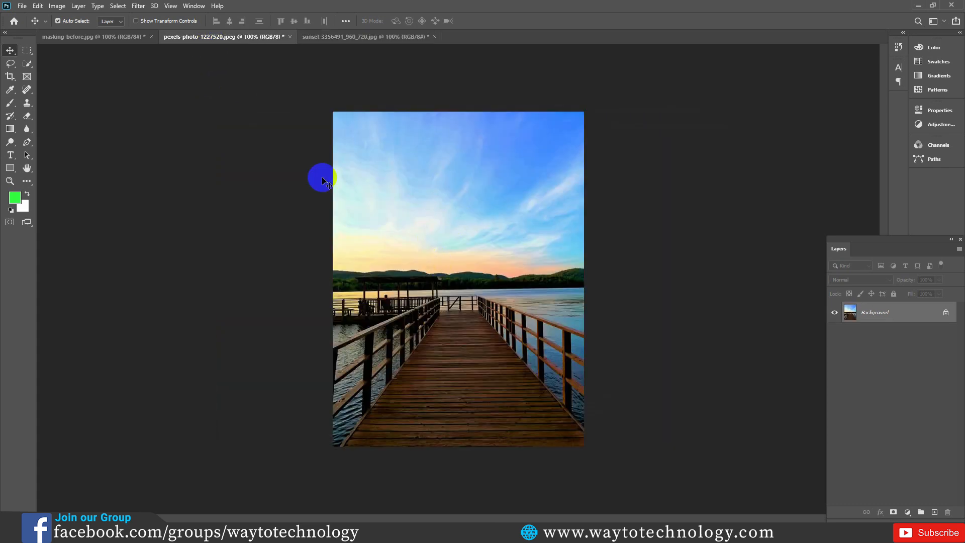
click(95, 35)
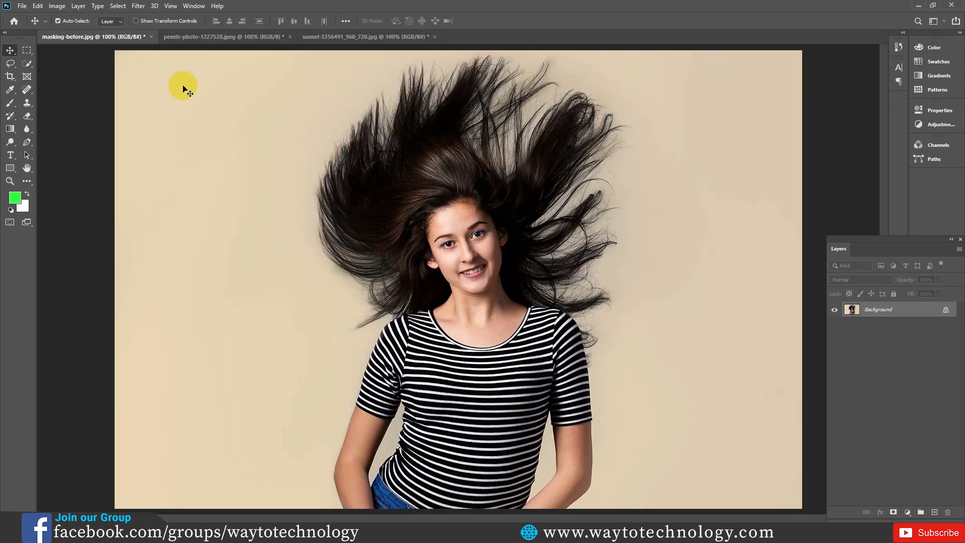
Copy the woman's photo into the sunset document, scale it to 73.41% to cover the canvas, and check it by toggling its visibility.
click(376, 39)
drag(375, 38, 455, 281)
key(ctrl+t)
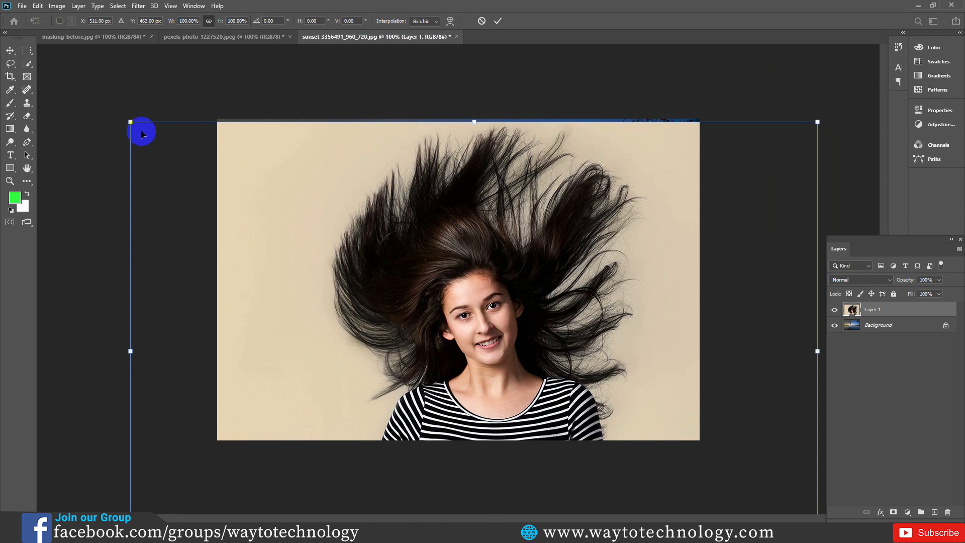
drag(132, 123, 221, 182)
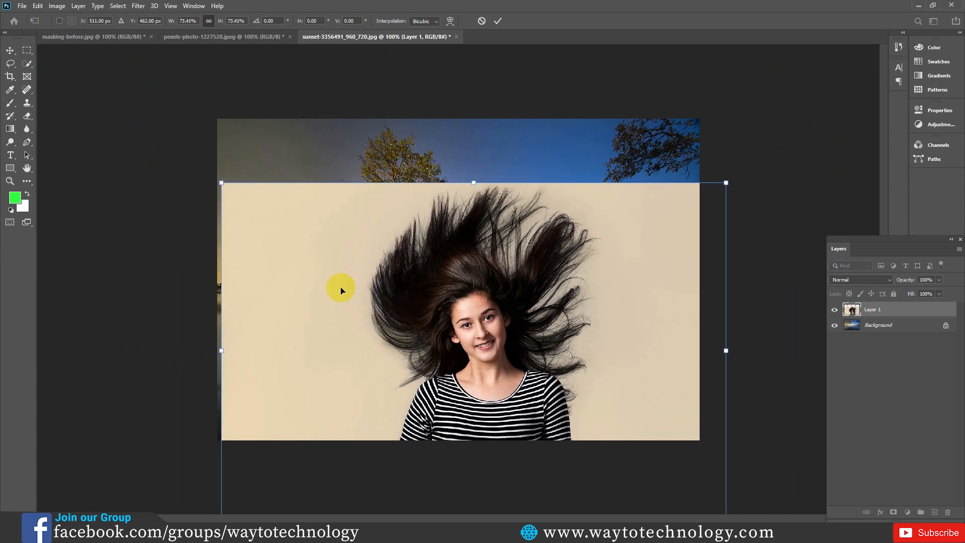
drag(396, 261, 422, 223)
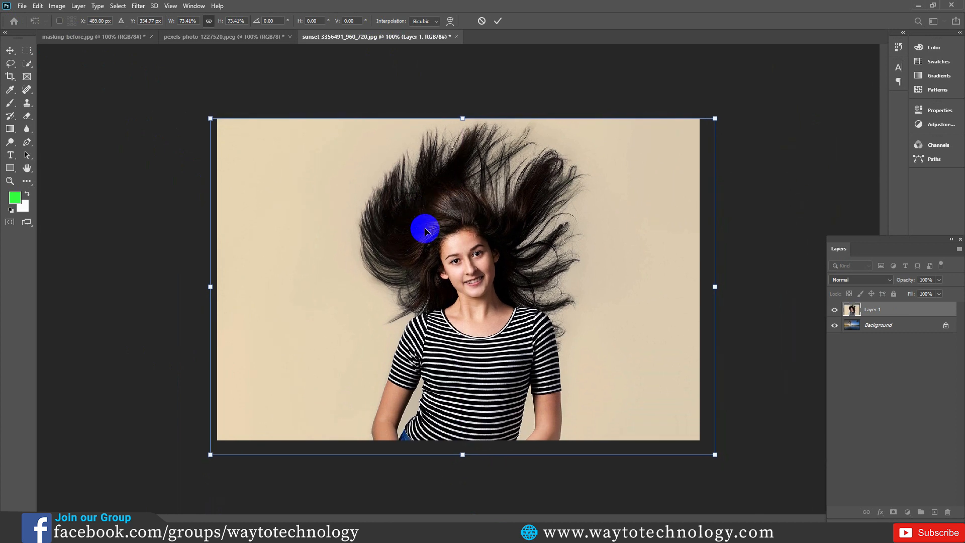
click(498, 20)
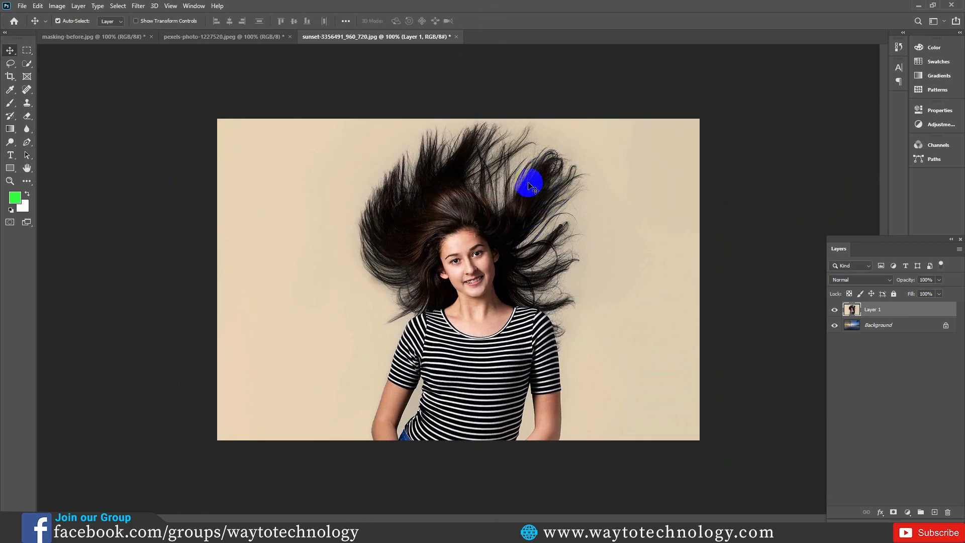
click(834, 311)
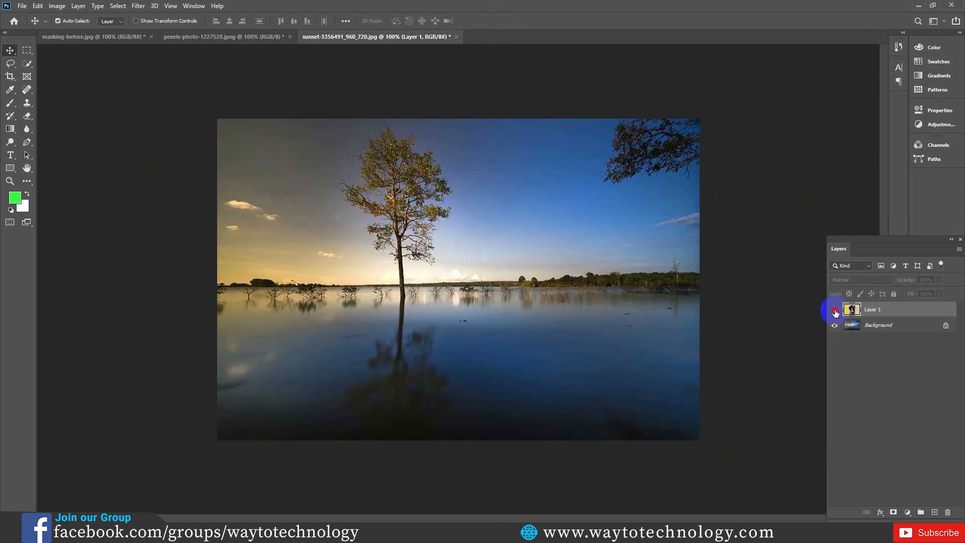
click(834, 311)
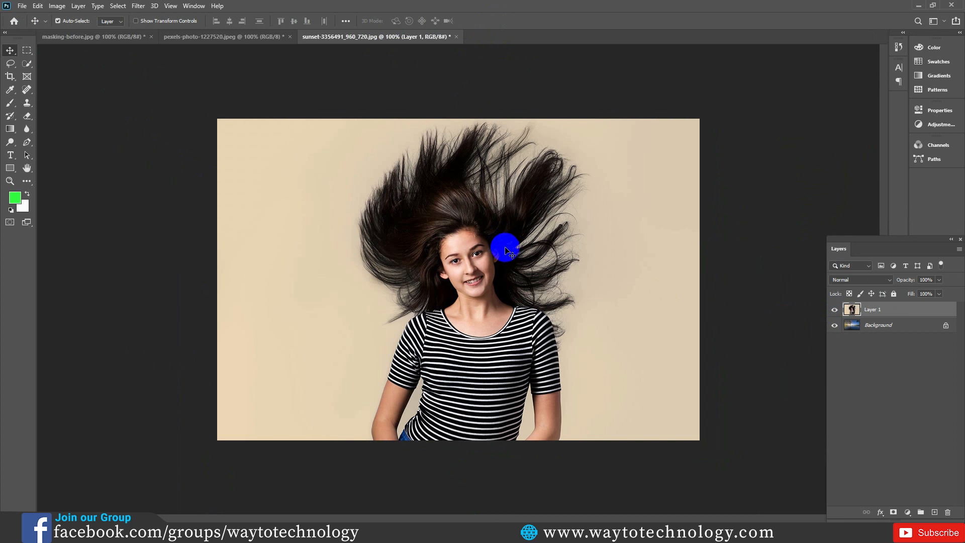
Select the woman on Layer 1 with Select Subject, and subtract the background gaps between her arms and body.
click(24, 66)
drag(26, 63, 62, 73)
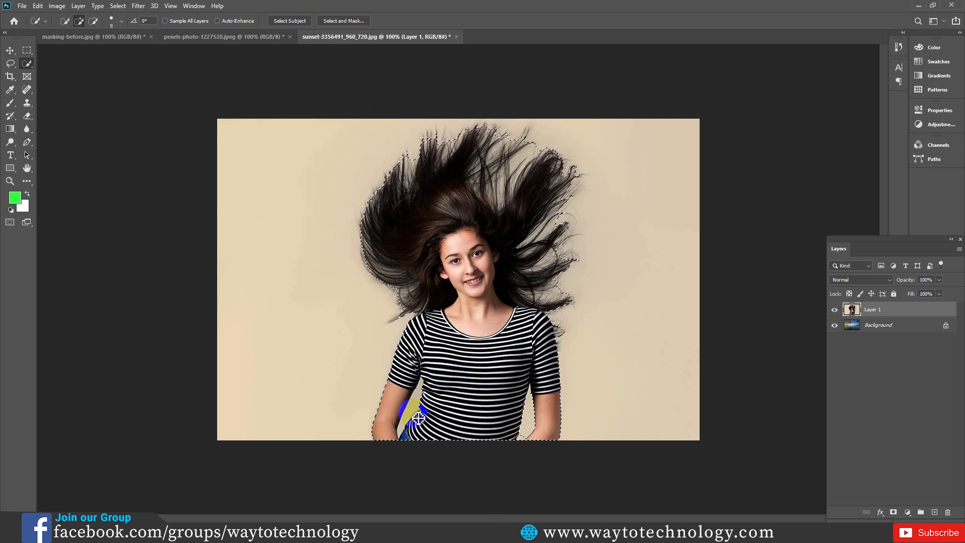
alt+click(413, 411)
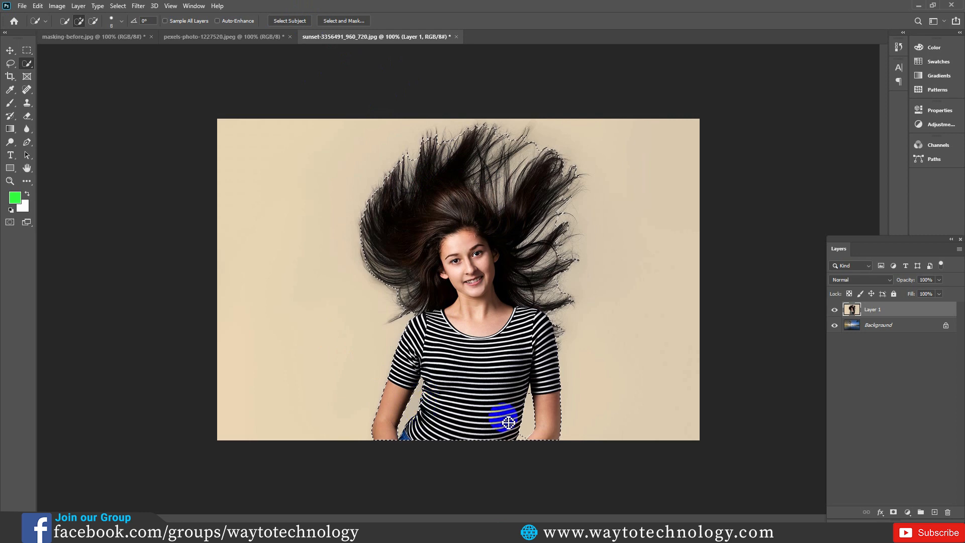
alt+click(522, 434)
click(426, 355)
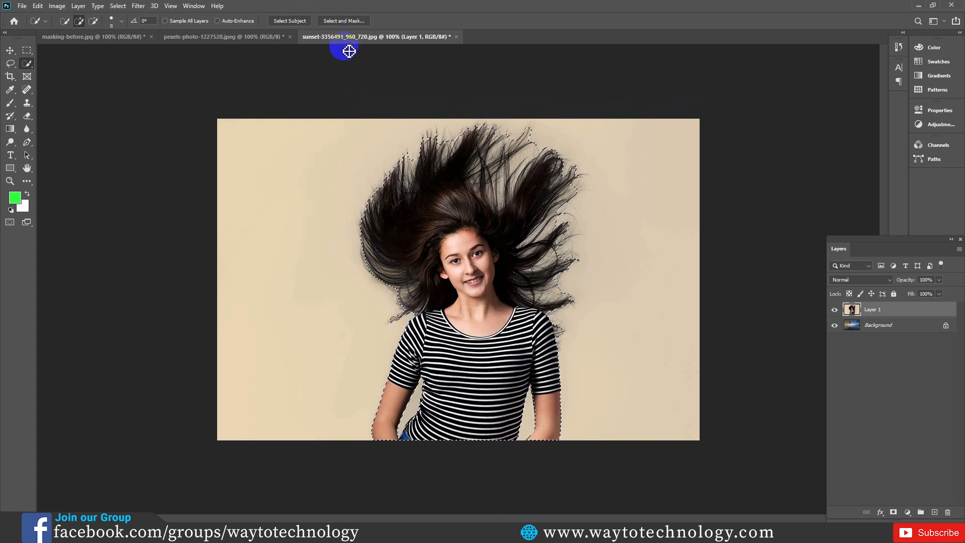
Open Select and Mask for the woman's selection, compare the Onion Skin, Marching Ants, Overlay, On White and On Layers previews, and choose On Black.
click(342, 23)
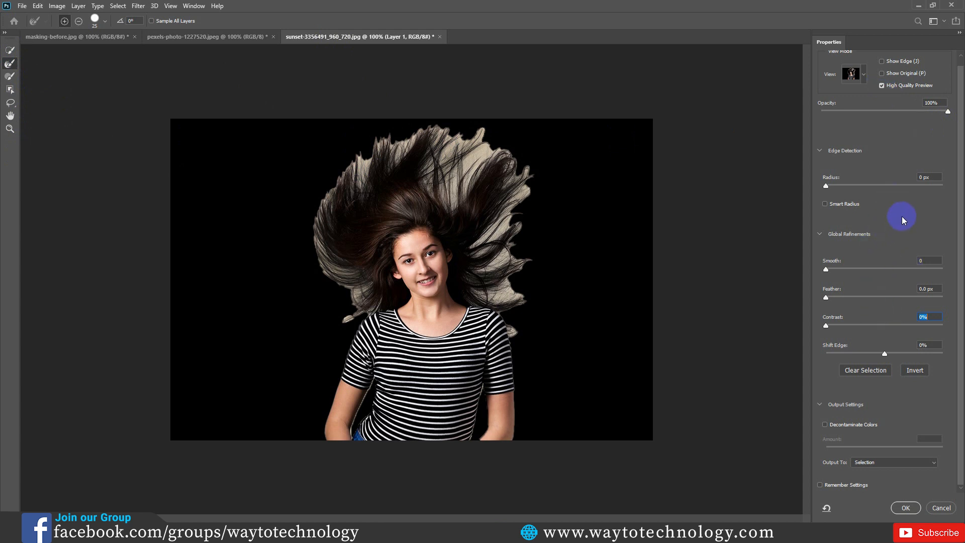
click(864, 78)
click(842, 100)
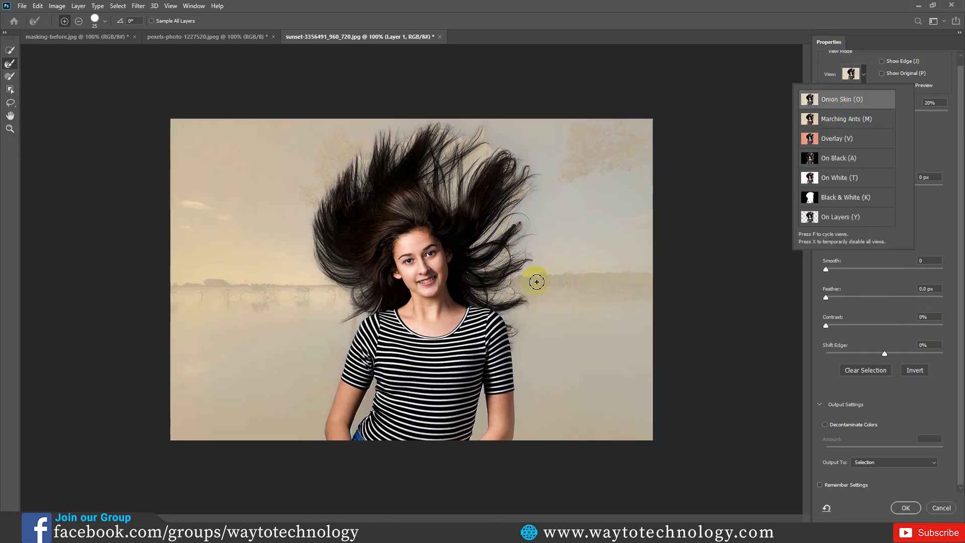
click(855, 121)
click(853, 139)
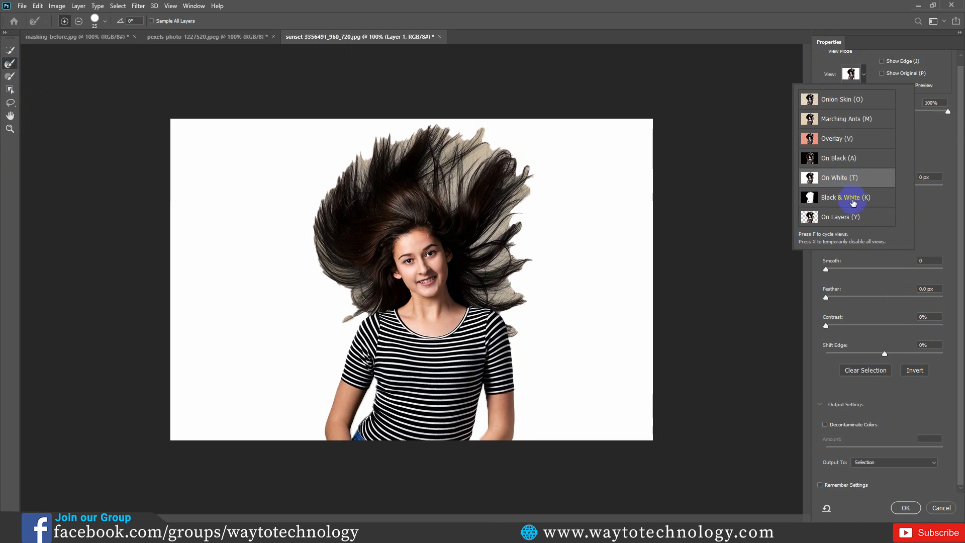
click(853, 217)
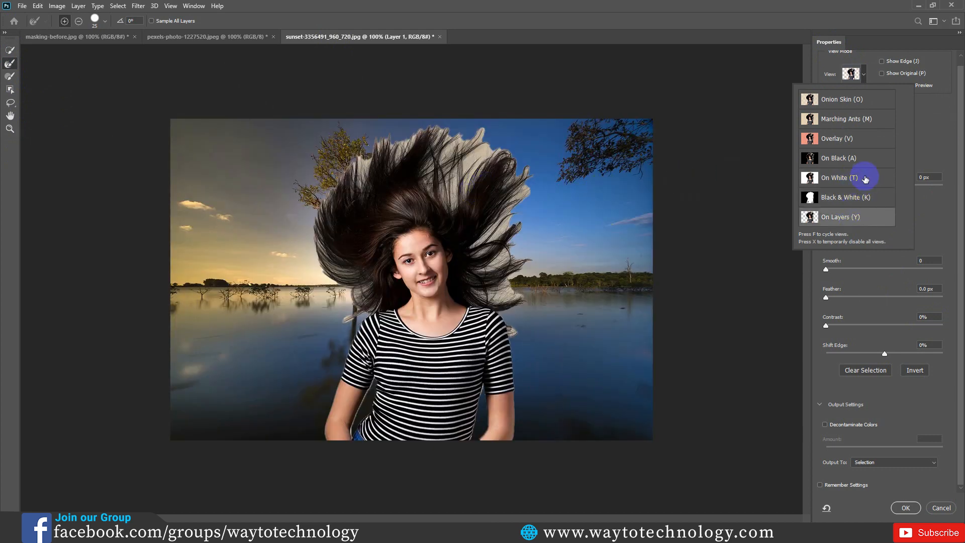
click(839, 160)
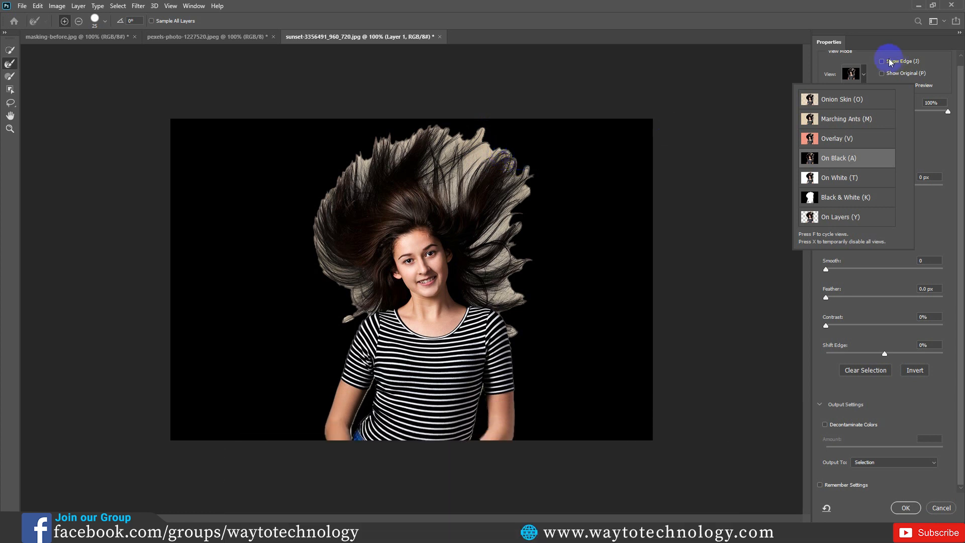
Set the preview opacity to 100%, the edge detection Radius to 2 px and Smooth to 3.
click(870, 74)
drag(939, 112, 961, 124)
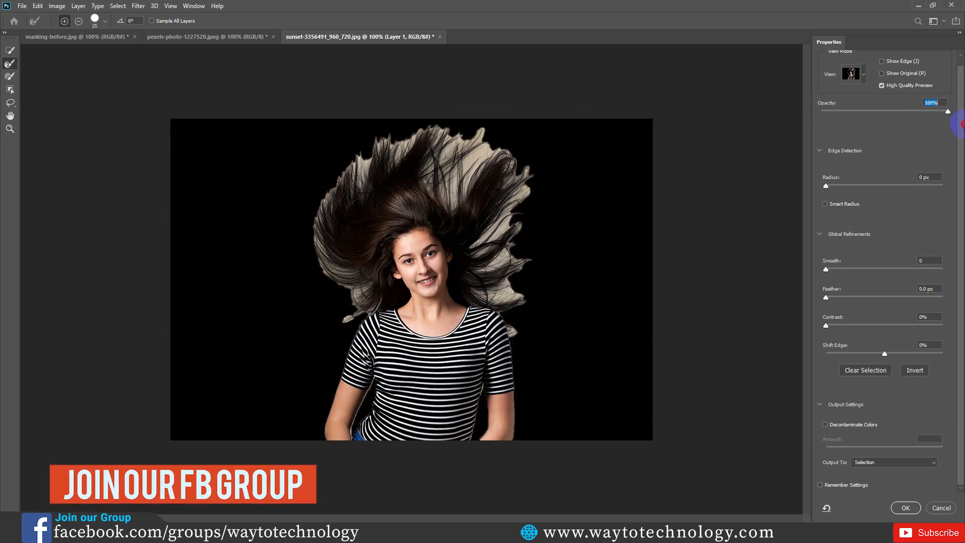
click(827, 186)
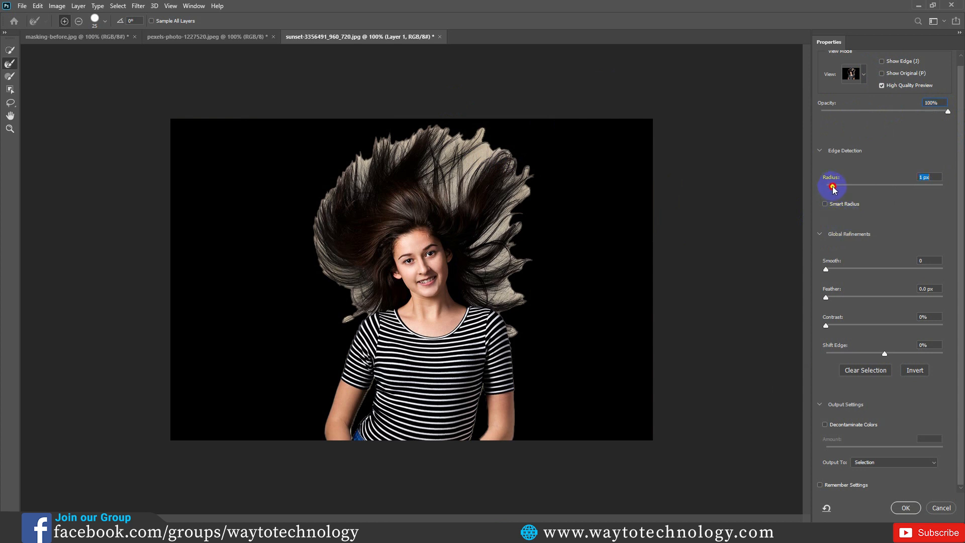
click(827, 270)
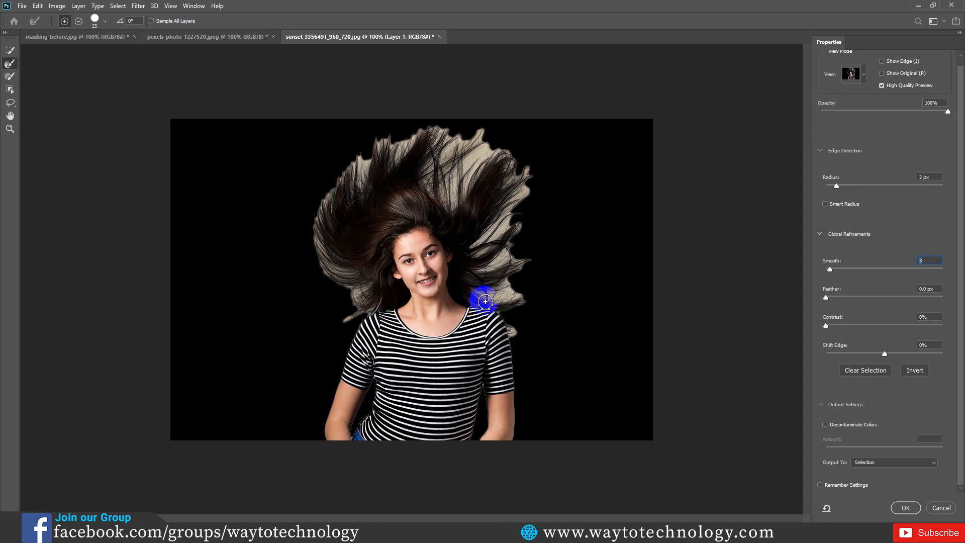
Try to remove the beige background between the upper hair strands with the Quick Selection Tool.
click(10, 50)
mouse_move(478, 168)
mouse_down()
mouse_move(459, 151)
mouse_move(469, 147)
mouse_move(466, 198)
mouse_up()
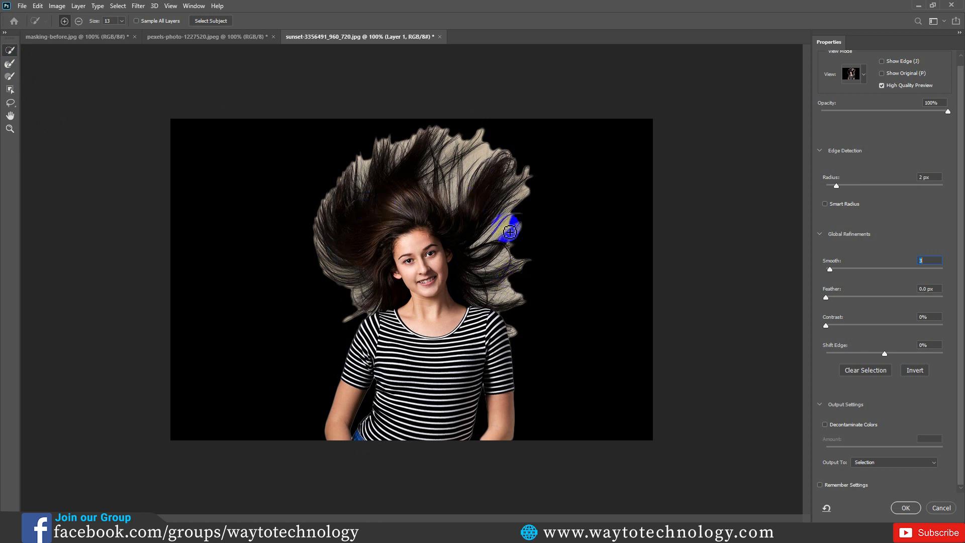
alt+click(487, 158)
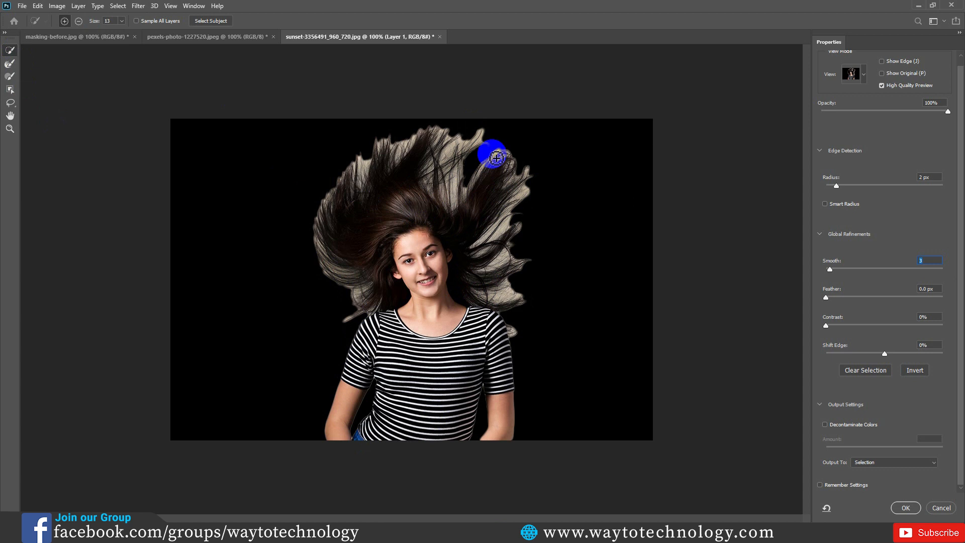
drag(489, 162, 476, 156)
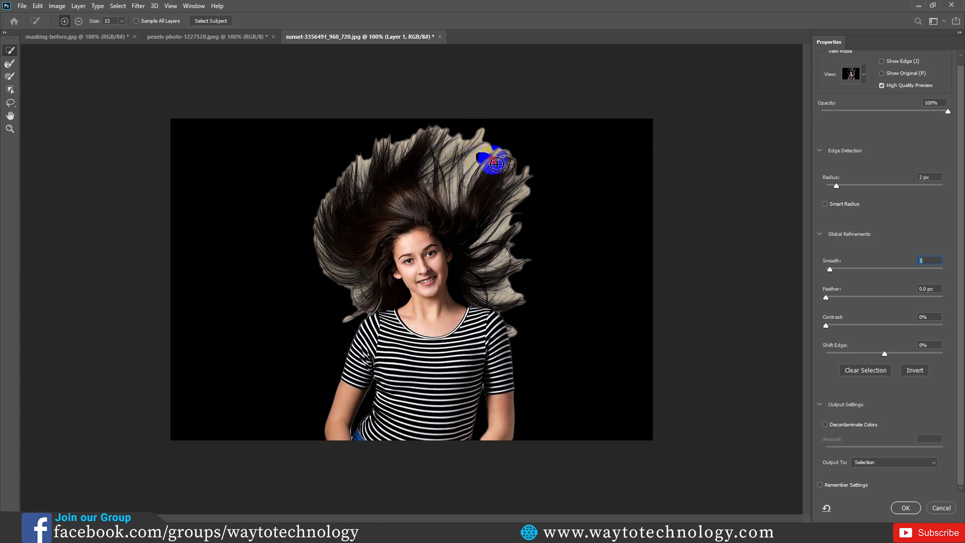
drag(490, 159, 510, 183)
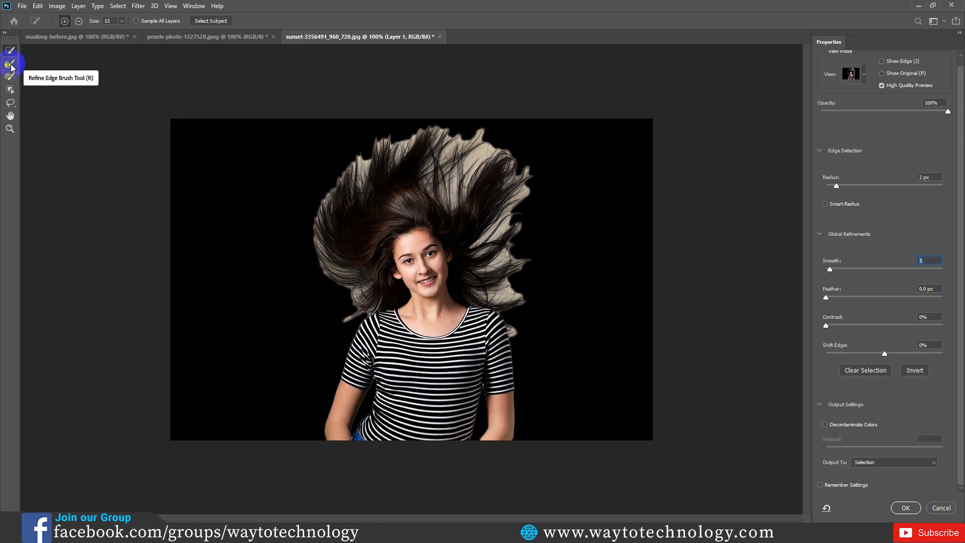
Set Feather to 0.8 px and paint over the flying hair with the Refine Edge Brush Tool to remove the beige background.
click(10, 65)
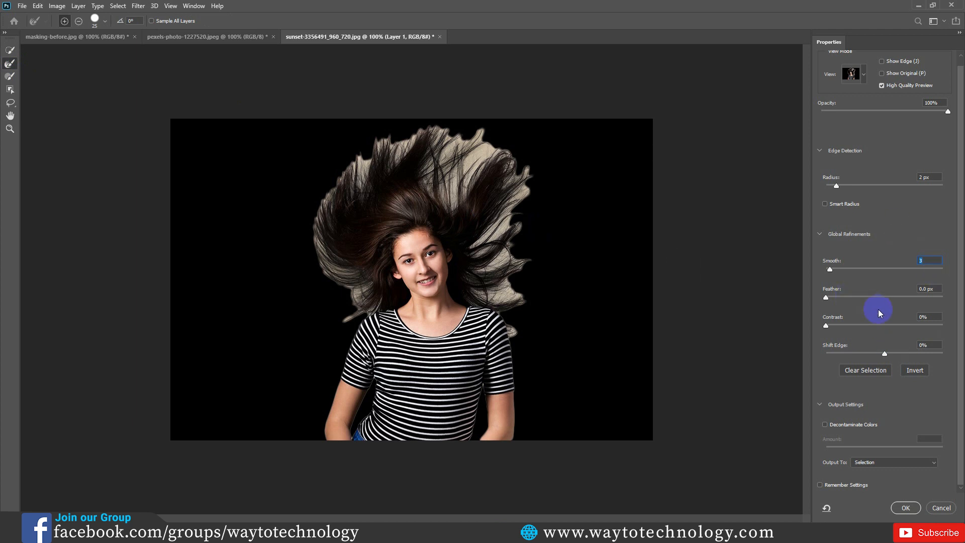
click(828, 297)
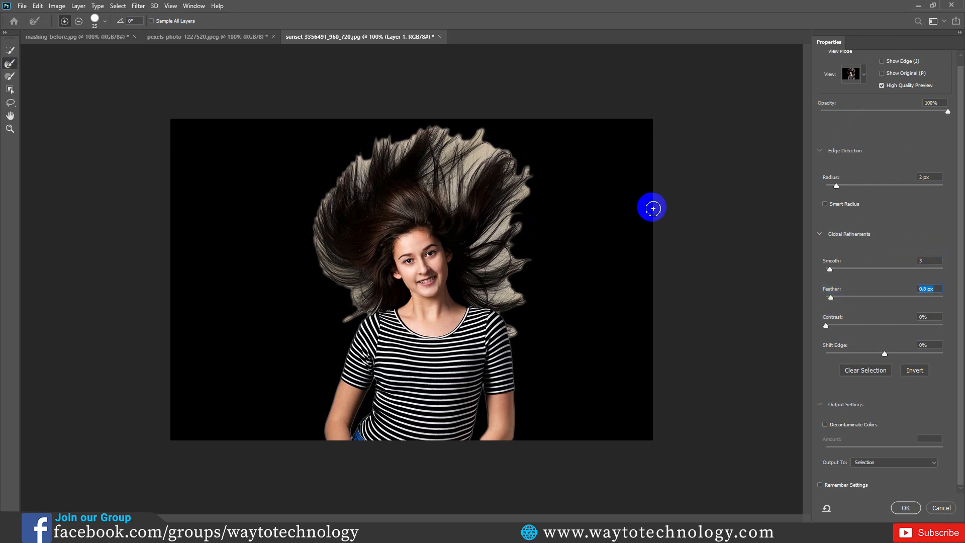
mouse_move(406, 167)
mouse_down()
mouse_move(467, 203)
mouse_move(430, 169)
mouse_move(428, 190)
mouse_move(457, 212)
mouse_move(443, 157)
mouse_move(482, 181)
mouse_move(462, 175)
mouse_move(459, 142)
mouse_move(478, 160)
mouse_move(457, 134)
mouse_move(492, 156)
mouse_move(468, 140)
mouse_move(484, 145)
mouse_move(481, 133)
mouse_move(495, 171)
mouse_move(460, 192)
mouse_move(467, 180)
mouse_move(455, 182)
mouse_move(505, 157)
mouse_move(509, 165)
mouse_move(478, 185)
mouse_move(501, 161)
mouse_move(515, 165)
mouse_move(498, 152)
mouse_move(525, 181)
mouse_move(522, 193)
mouse_move(510, 181)
mouse_move(530, 171)
mouse_move(508, 180)
mouse_move(497, 227)
mouse_move(516, 205)
mouse_move(476, 247)
mouse_move(512, 228)
mouse_move(476, 248)
mouse_move(510, 237)
mouse_move(521, 198)
mouse_move(503, 202)
mouse_move(504, 251)
mouse_move(482, 254)
mouse_move(506, 259)
mouse_move(481, 270)
mouse_move(475, 256)
mouse_move(521, 267)
mouse_move(487, 286)
mouse_move(502, 295)
mouse_move(491, 297)
mouse_move(502, 282)
mouse_move(519, 293)
mouse_move(476, 289)
mouse_move(520, 299)
mouse_move(511, 331)
mouse_move(499, 312)
mouse_move(517, 287)
mouse_move(527, 194)
mouse_move(451, 143)
mouse_move(408, 146)
mouse_move(444, 134)
mouse_move(399, 166)
mouse_move(394, 147)
mouse_move(377, 146)
mouse_move(381, 138)
mouse_move(351, 173)
mouse_move(365, 175)
mouse_move(356, 186)
mouse_move(334, 176)
mouse_move(329, 191)
mouse_move(342, 177)
mouse_move(316, 218)
mouse_move(333, 276)
mouse_move(328, 268)
mouse_move(366, 293)
mouse_move(347, 318)
mouse_move(369, 304)
mouse_move(367, 286)
mouse_move(377, 280)
mouse_move(370, 297)
mouse_move(339, 272)
mouse_move(383, 151)
mouse_move(500, 157)
mouse_move(511, 175)
mouse_move(502, 244)
mouse_move(519, 265)
mouse_move(373, 224)
mouse_up()
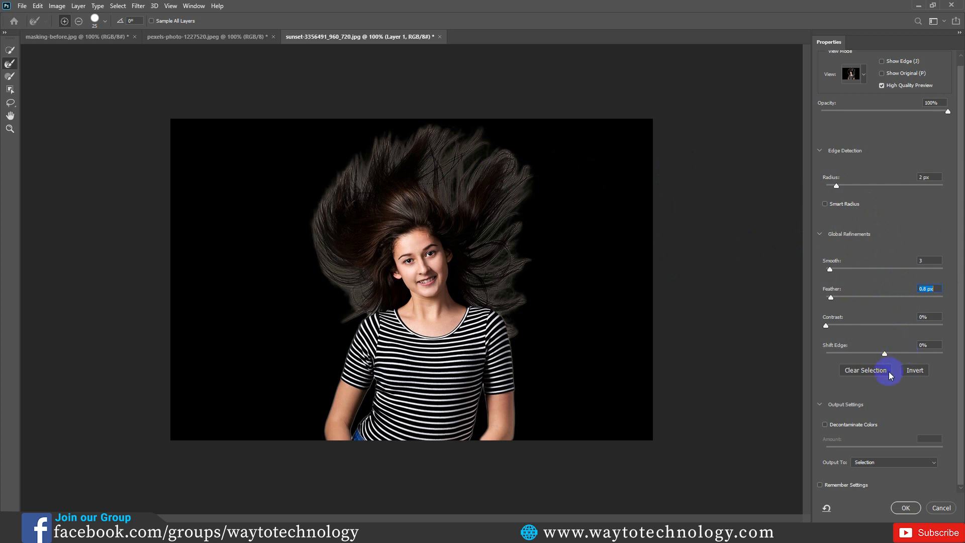
Set Feather to 0.6 px, decontaminate colors at 100%, and output the refined selection as a new layer with a layer mask.
click(825, 425)
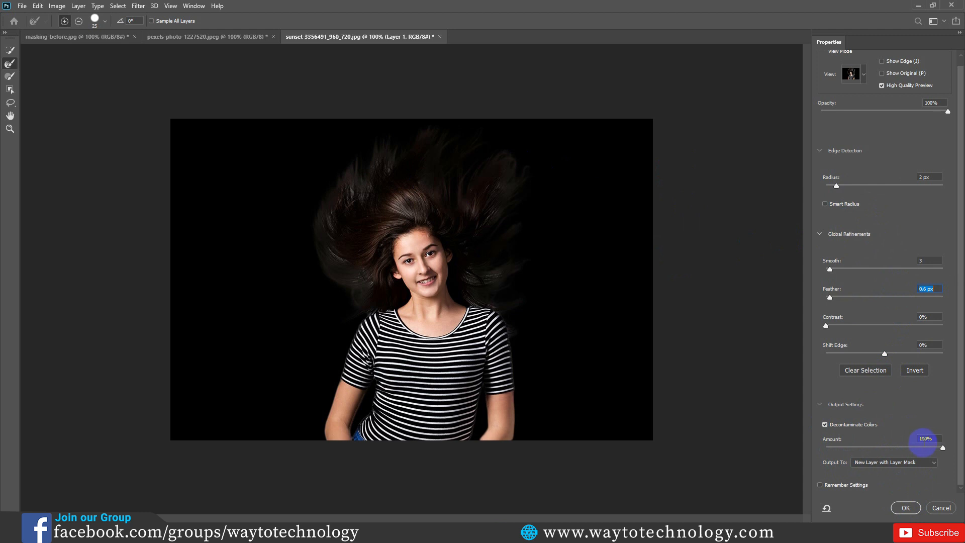
click(905, 509)
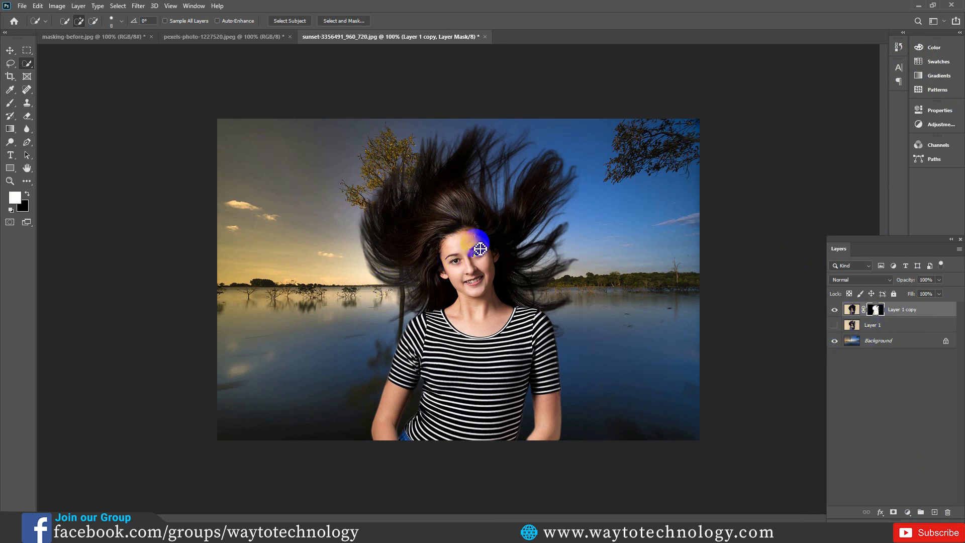
Activate the Move tool and inspect the cut-out's hair, face and shoulder edges closely against the sunset background.
click(10, 51)
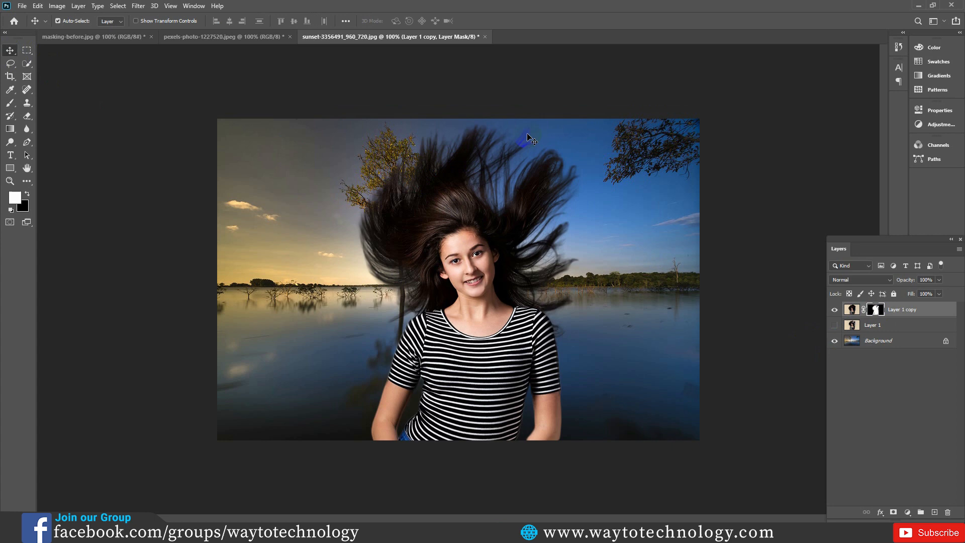
key(ctrl+plus)
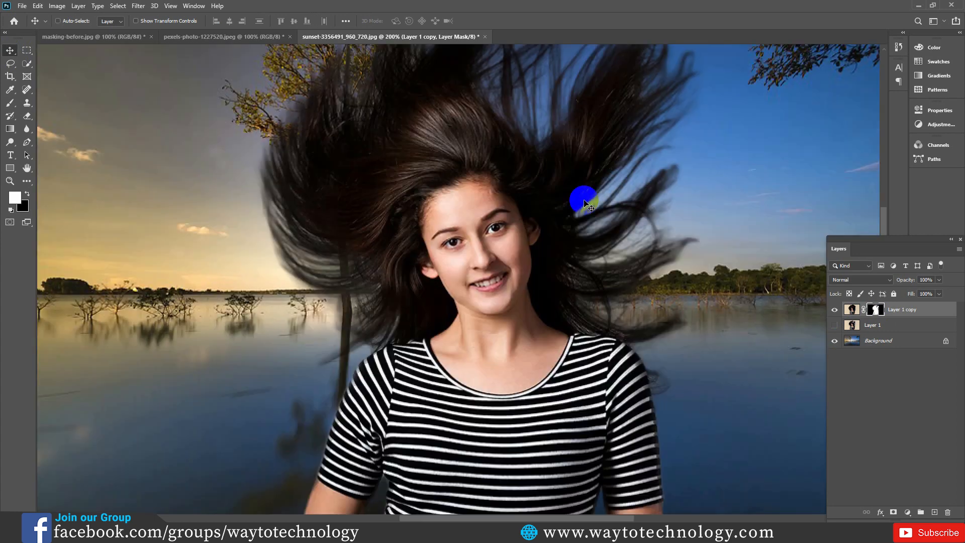
drag(583, 199, 528, 362)
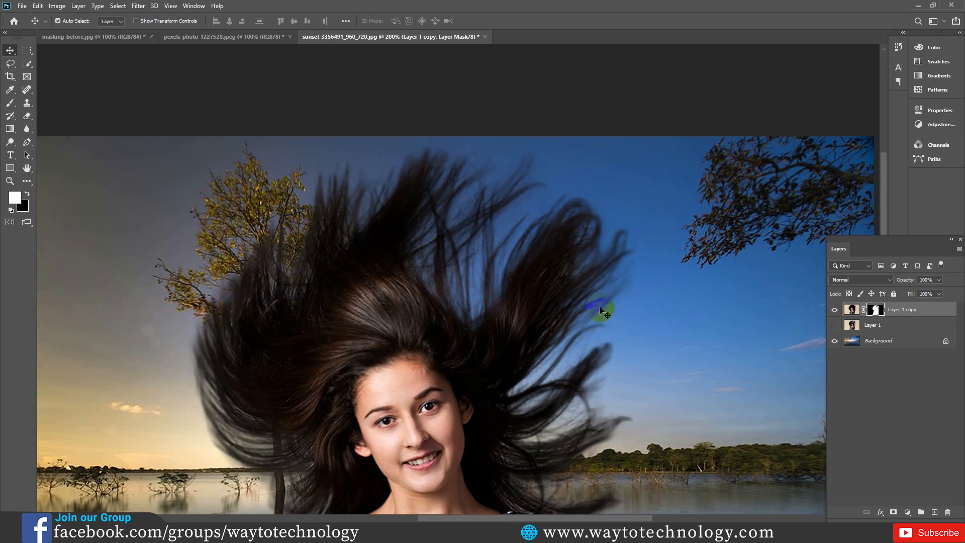
drag(553, 395, 553, 297)
mouse_move(523, 327)
mouse_down()
mouse_move(541, 278)
mouse_move(527, 334)
mouse_up()
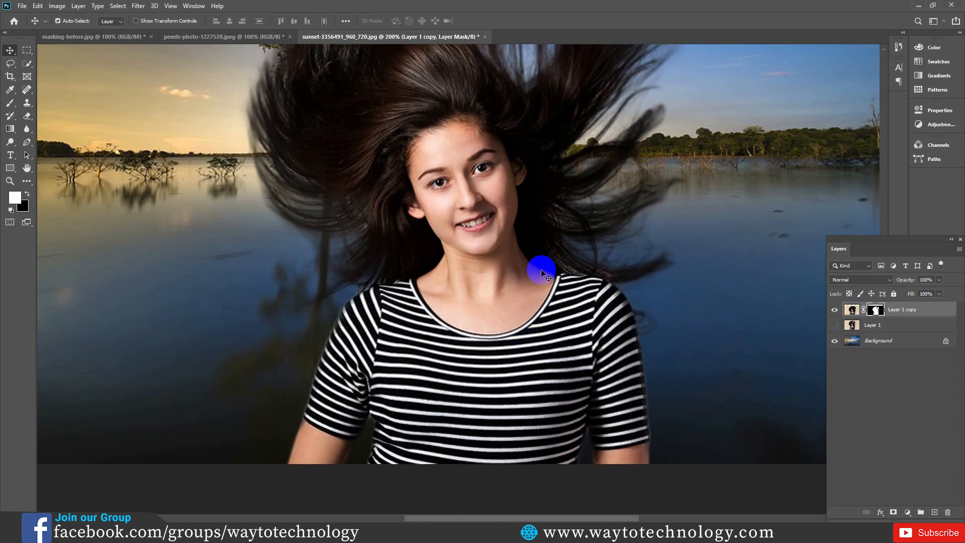
key(ctrl+0)
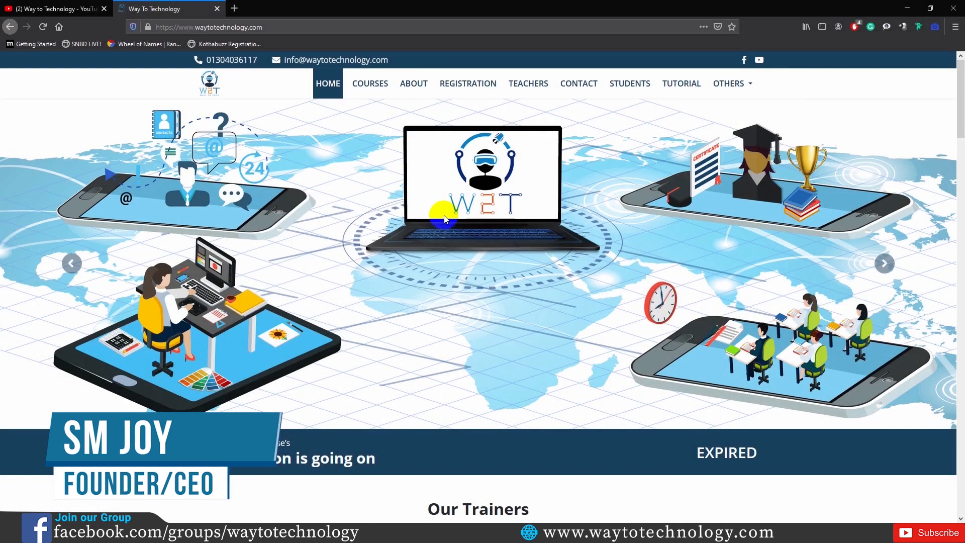
Switch to the browser and look through the Way To Technology home page, from the trainers to the Creating Leader section.
scroll(439, 221, down, 1)
scroll(439, 221, down, 5)
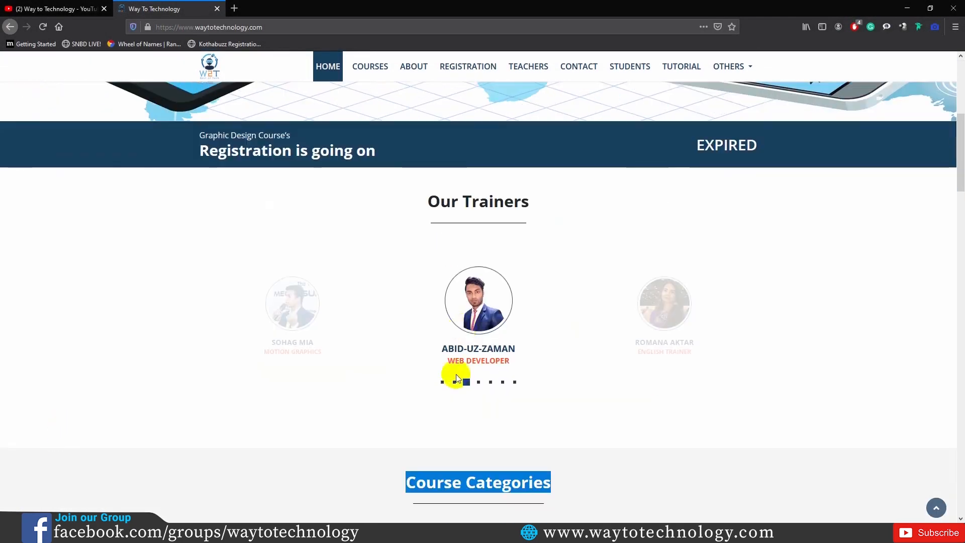
click(442, 383)
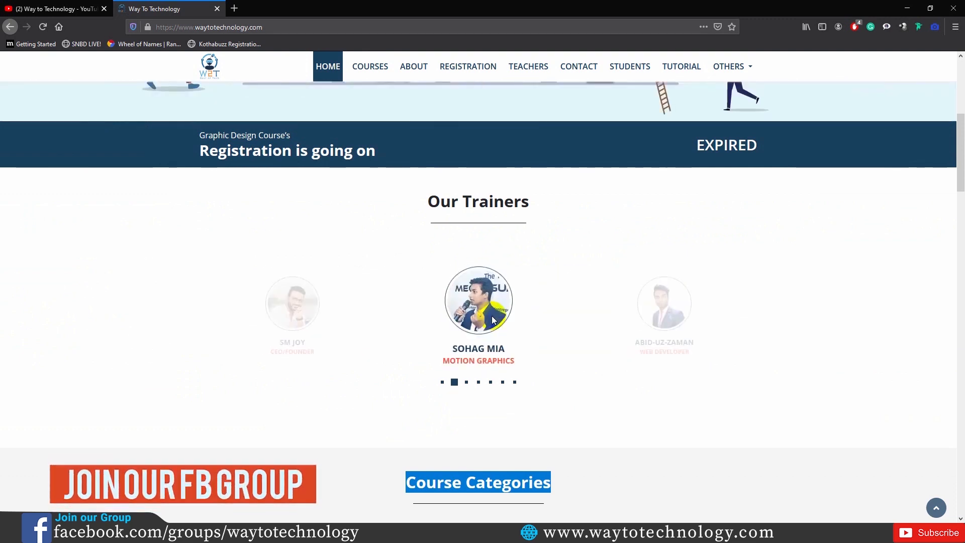
scroll(519, 303, down, 2)
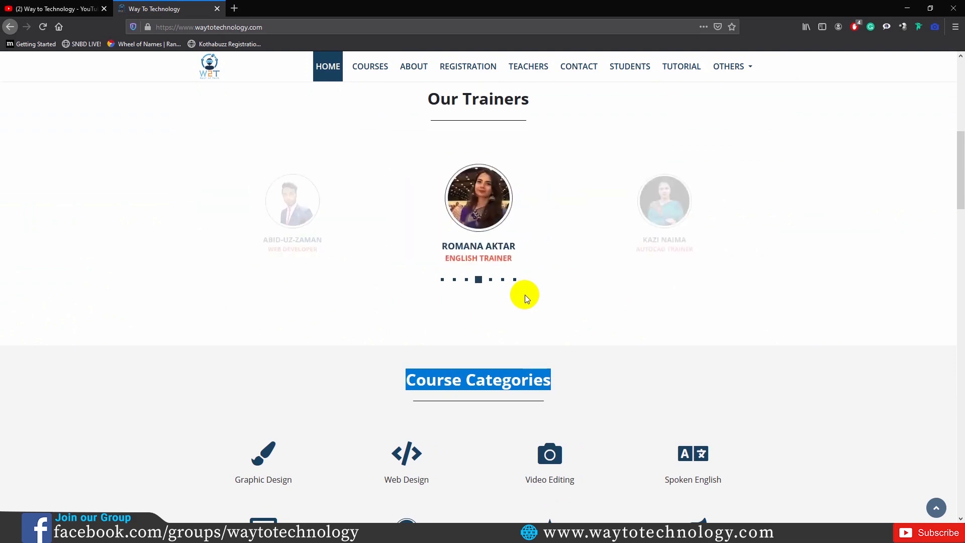
scroll(526, 294, down, 10)
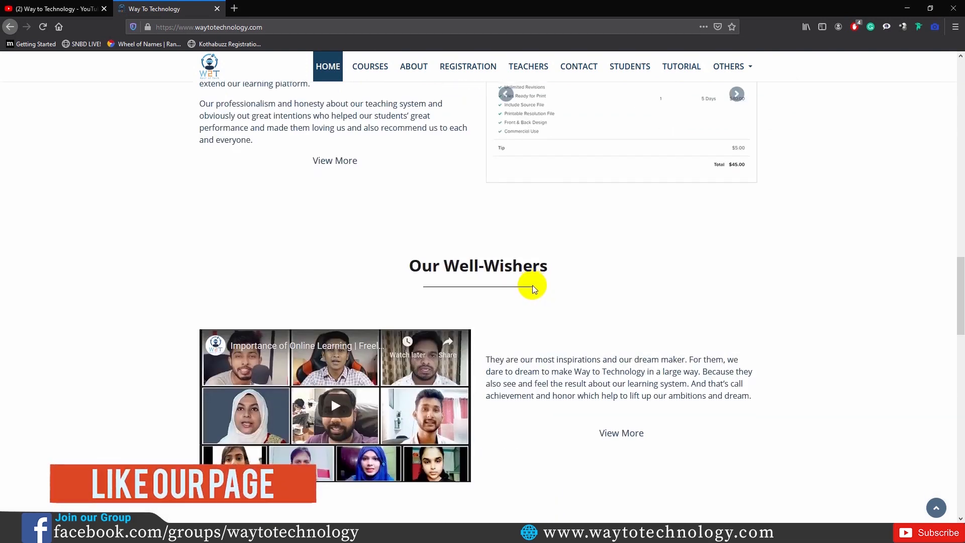
scroll(532, 285, down, 5)
scroll(533, 285, down, 10)
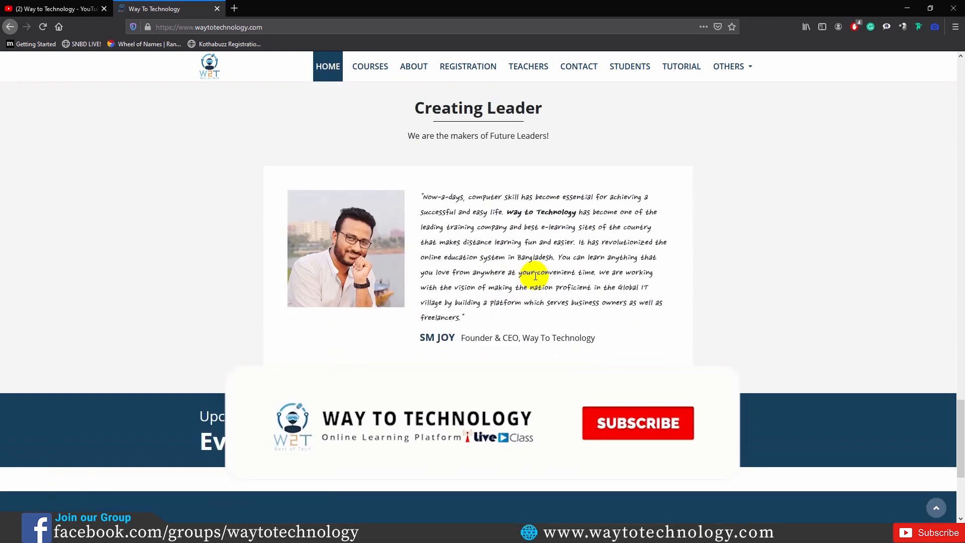
scroll(533, 274, down, 2)
scroll(534, 276, up, 2)
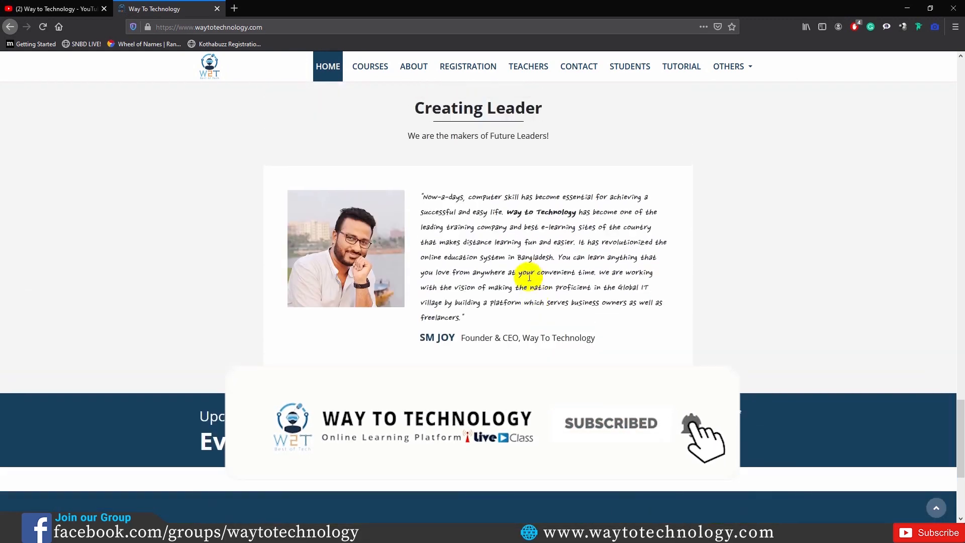